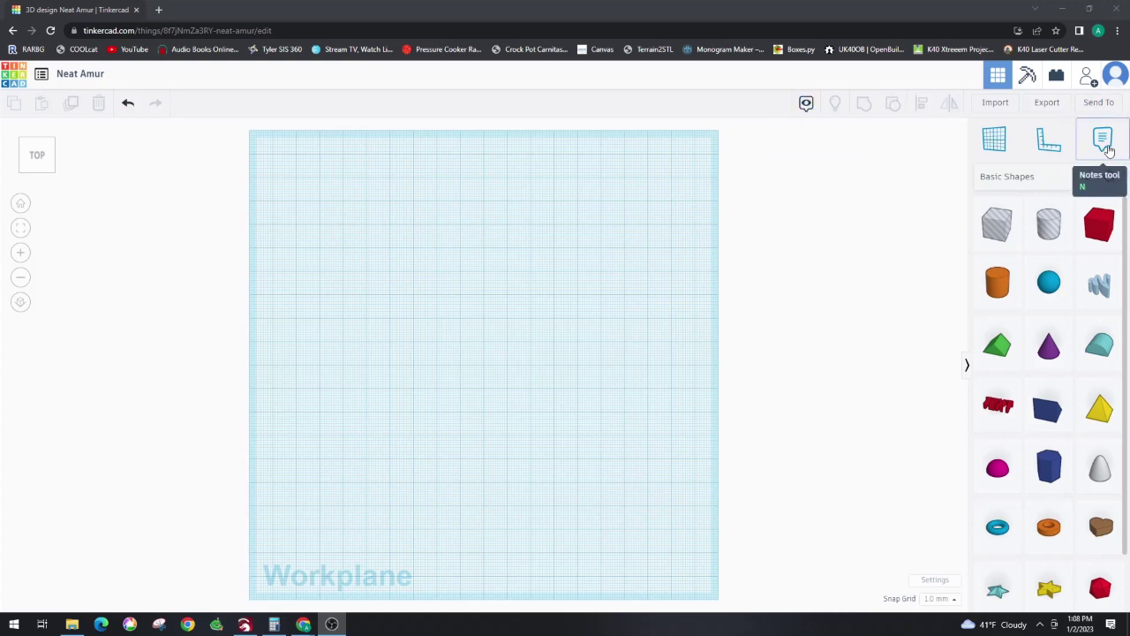
Step: Drop two 20 × 20 × 20 mm hole boxes side by side on the workplane
click(966, 364)
click(1125, 370)
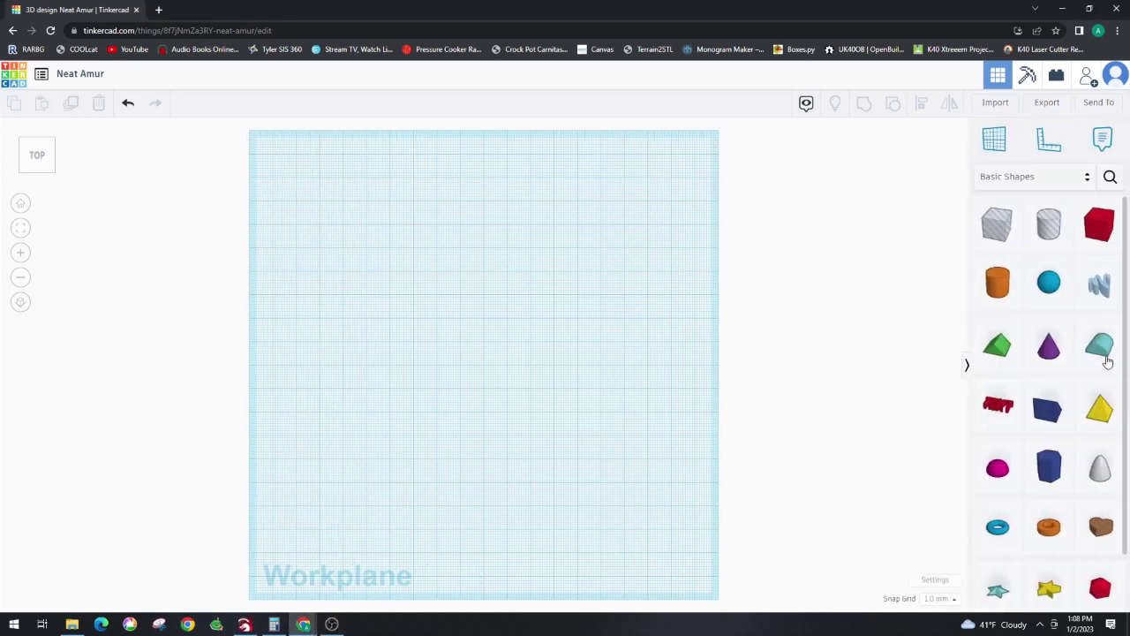
click(386, 320)
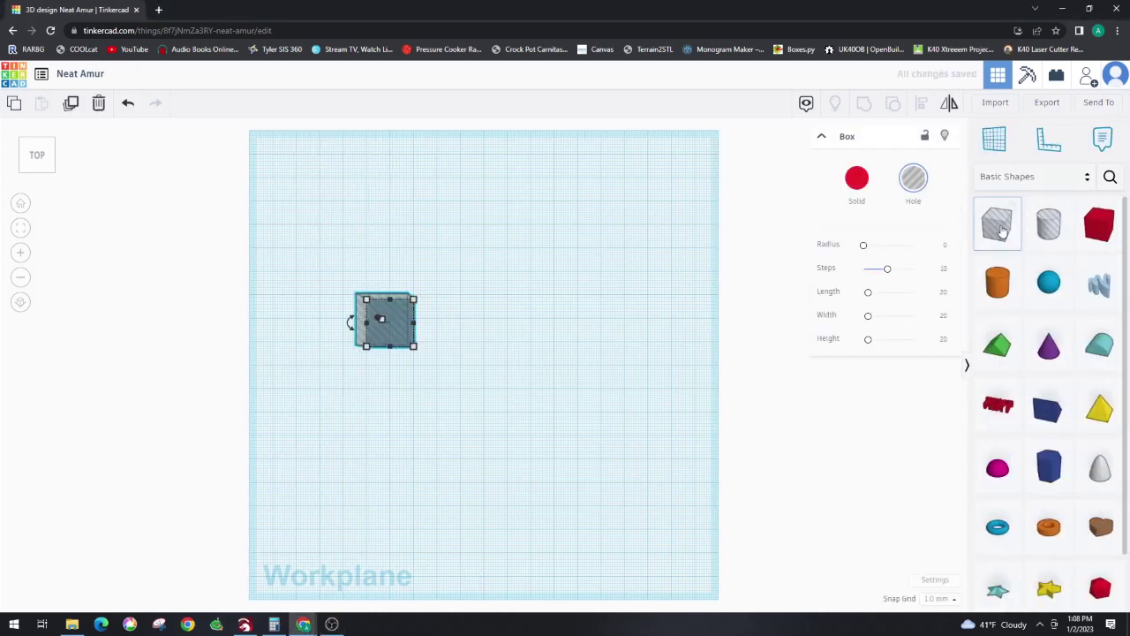
click(994, 228)
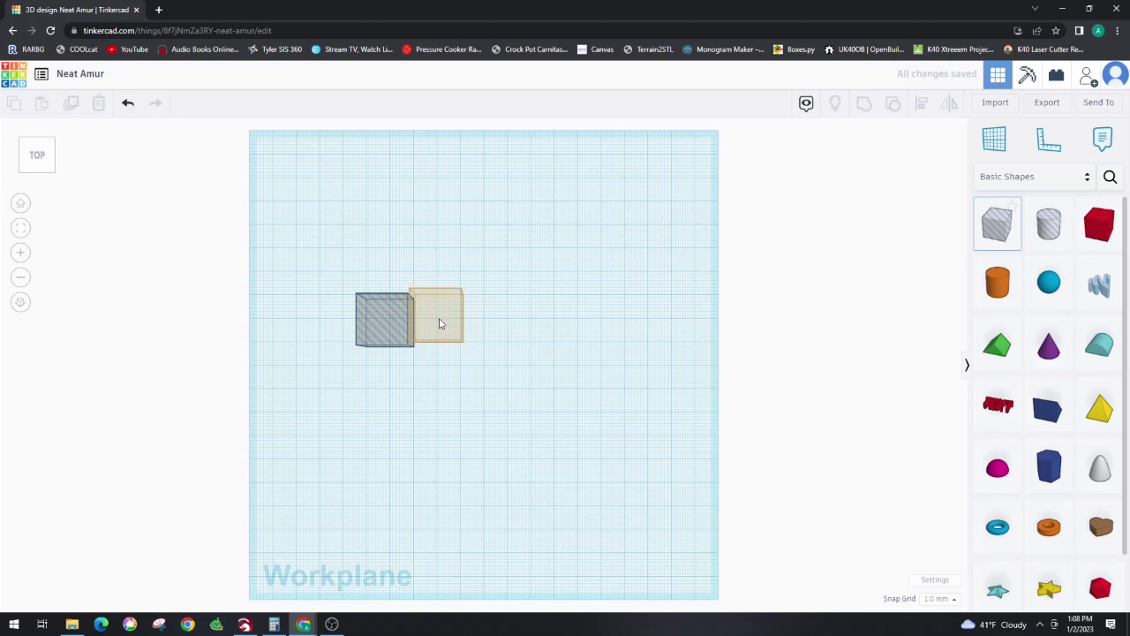
click(438, 323)
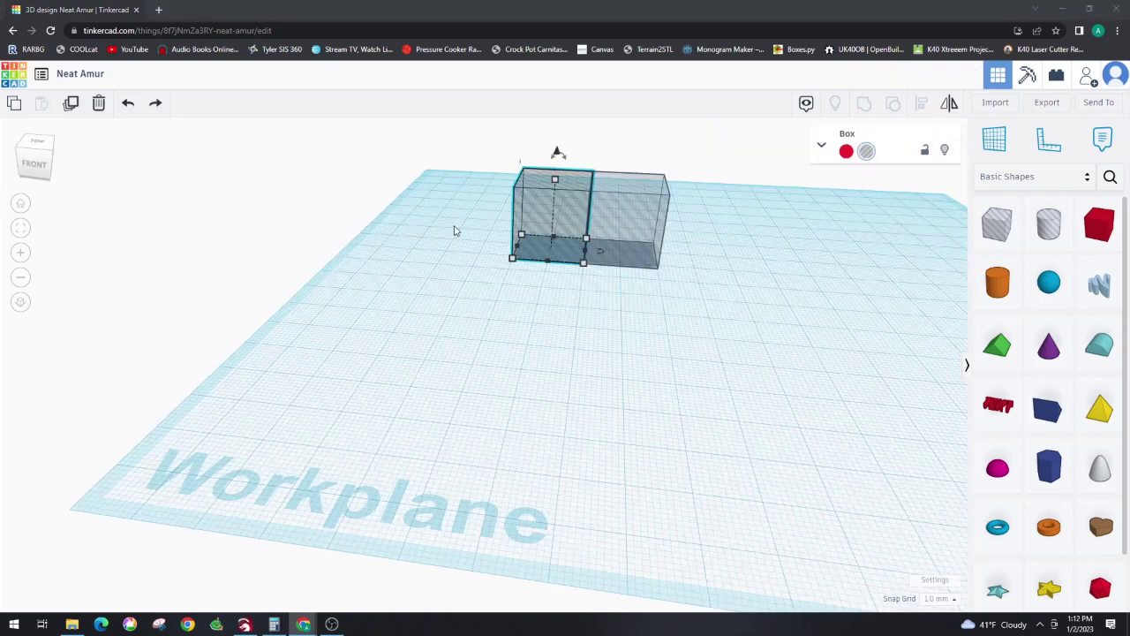
Step: Stretch the two boxes into an L, setting the second arm's length to 64.67 mm
drag(513, 257, 490, 255)
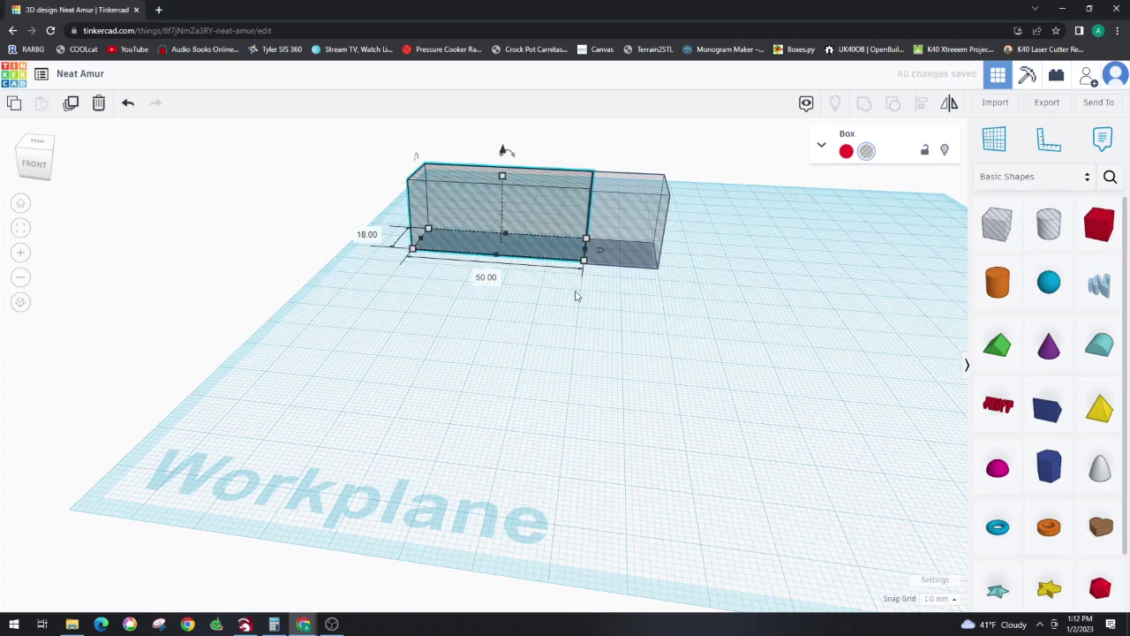
click(645, 257)
drag(587, 261, 583, 287)
click(523, 254)
text(64.67)
key(Return)
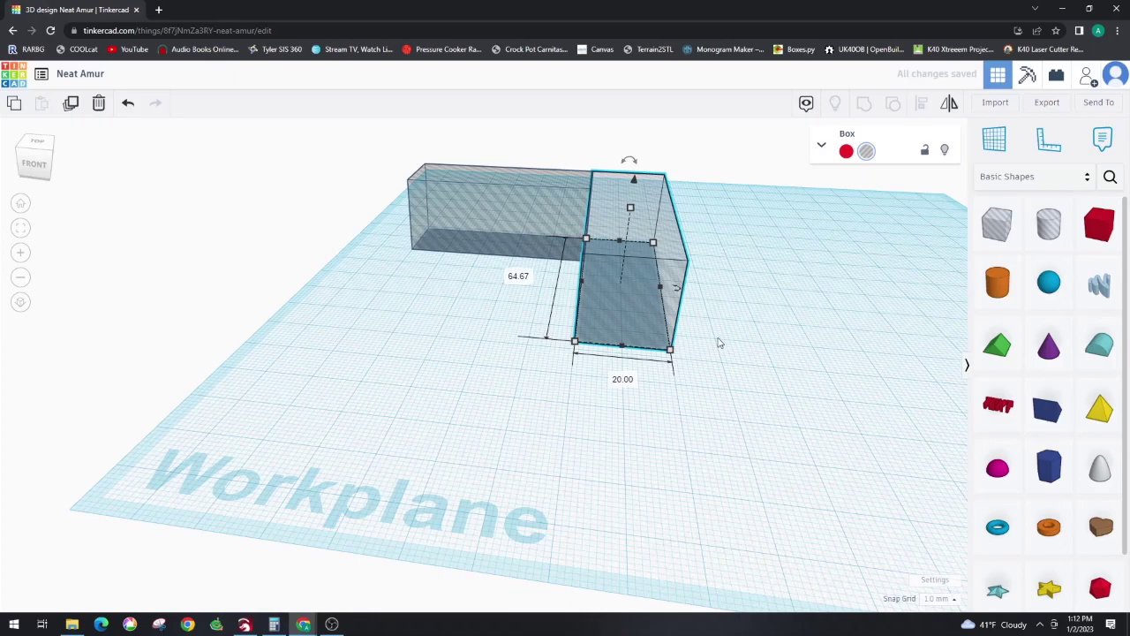
click(788, 328)
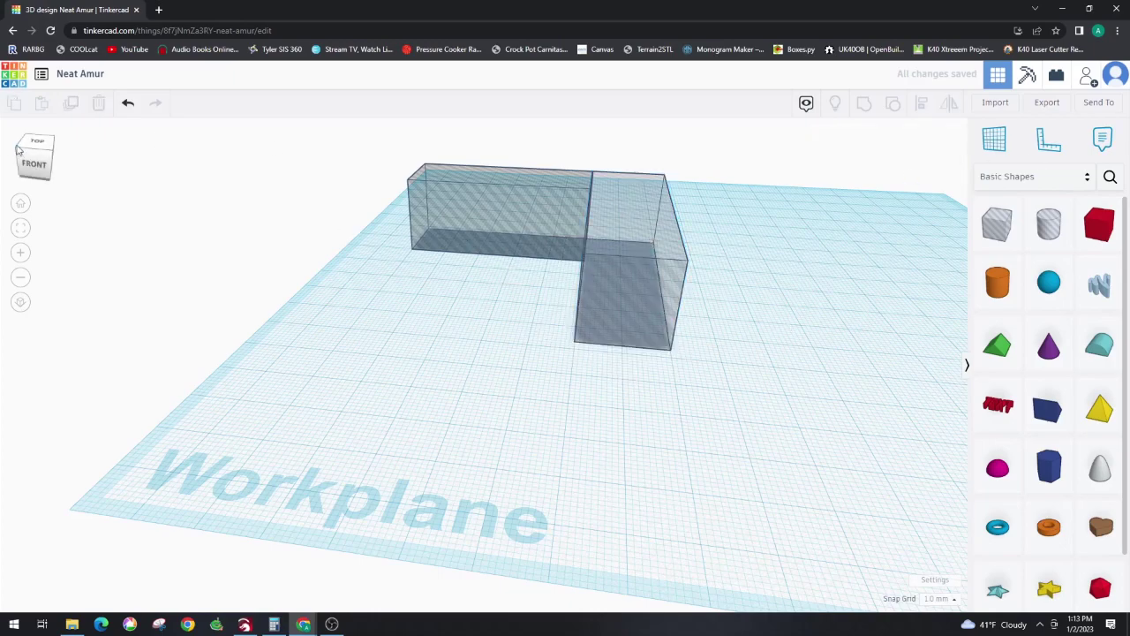
drag(17, 150, 50, 172)
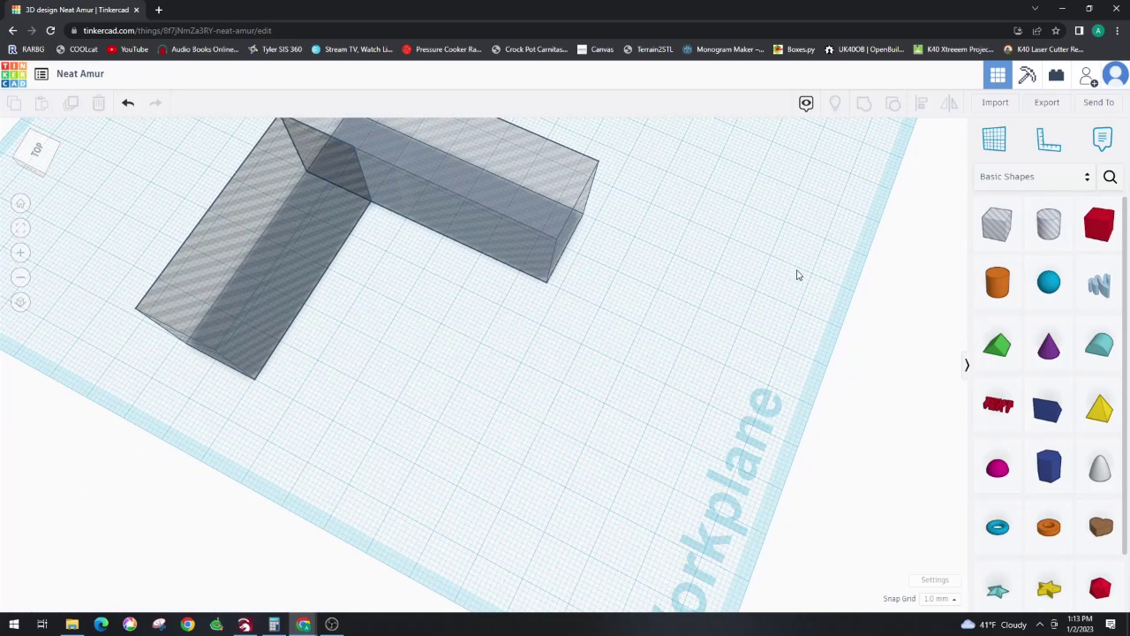
Step: Turn the L's boxes from holes into solid red
click(536, 203)
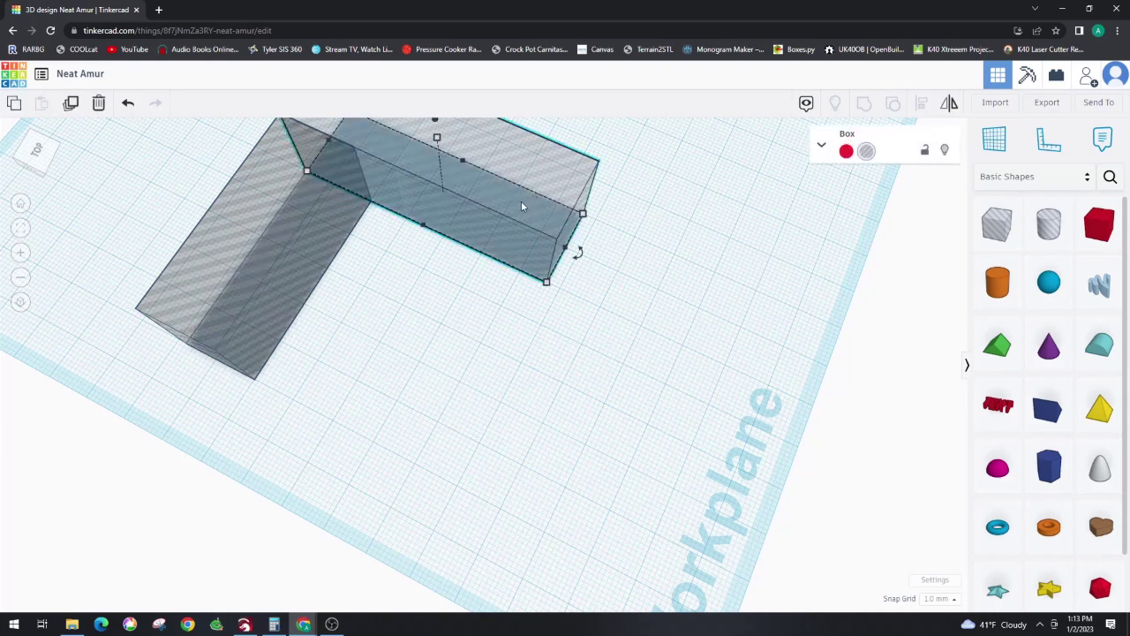
click(848, 152)
click(268, 226)
click(848, 152)
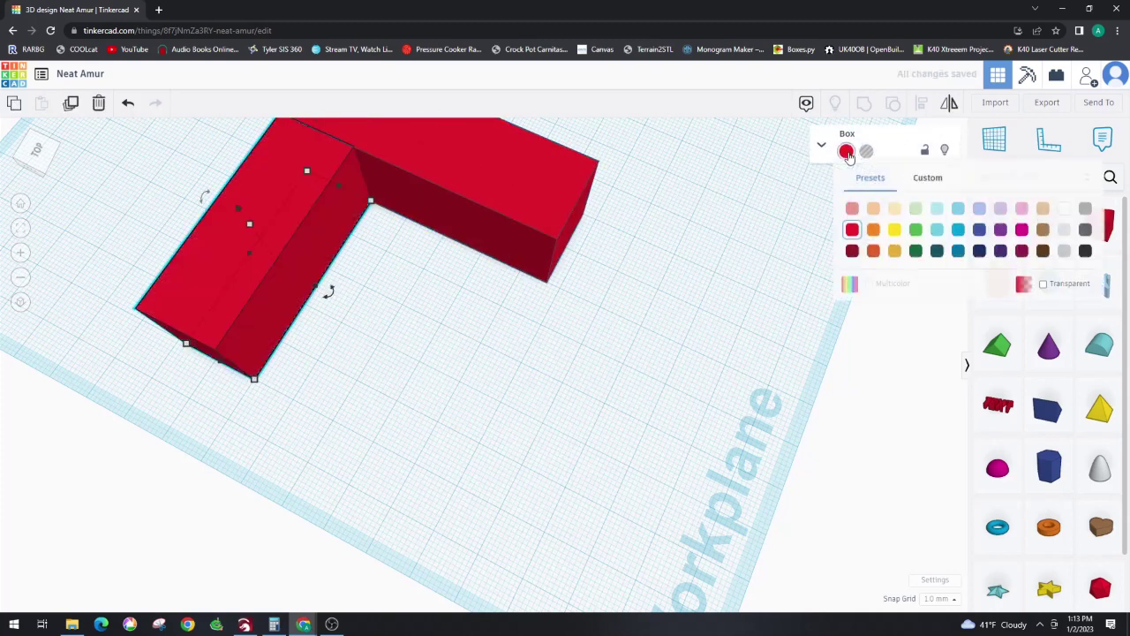
click(939, 344)
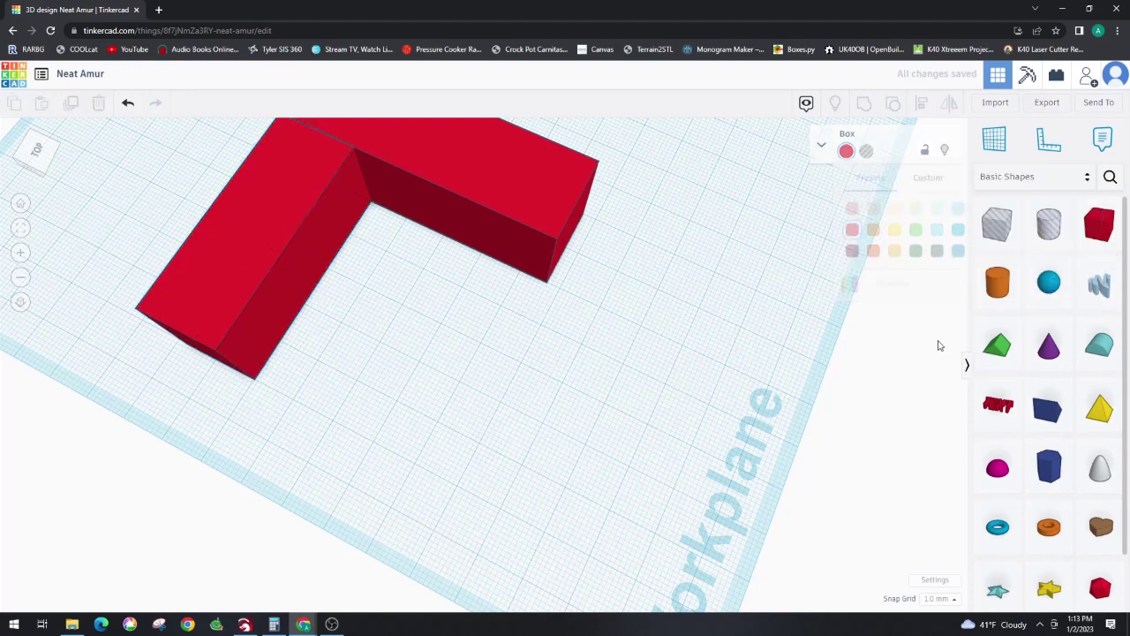
Step: Add a Text shape beside the red L and rotate it parallel to the long arm
drag(993, 406, 486, 188)
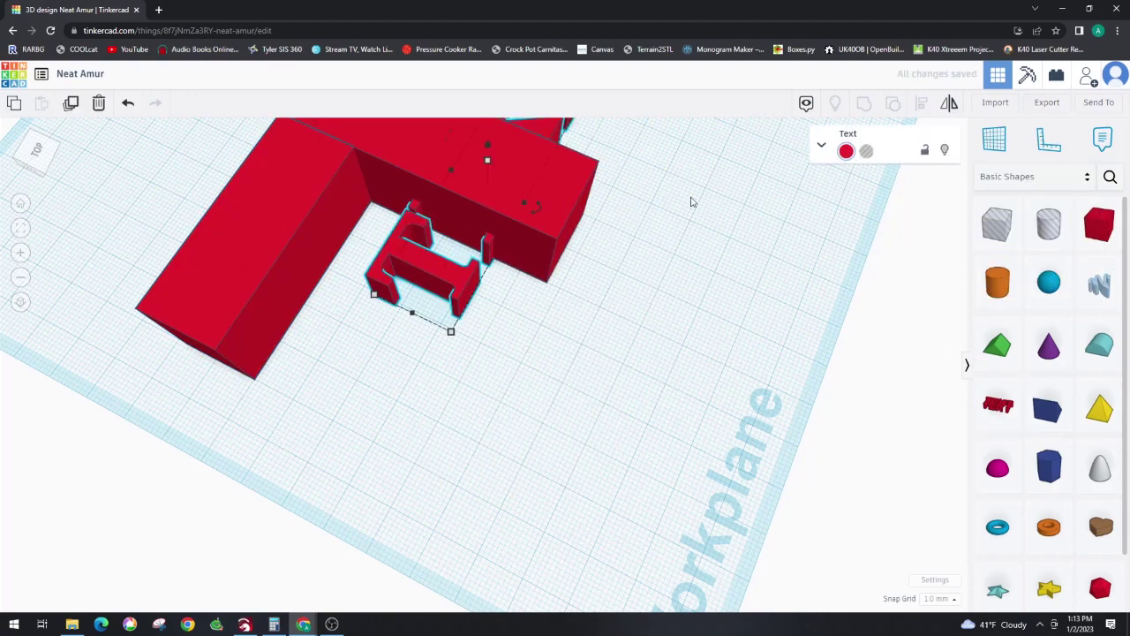
drag(720, 249, 880, 166)
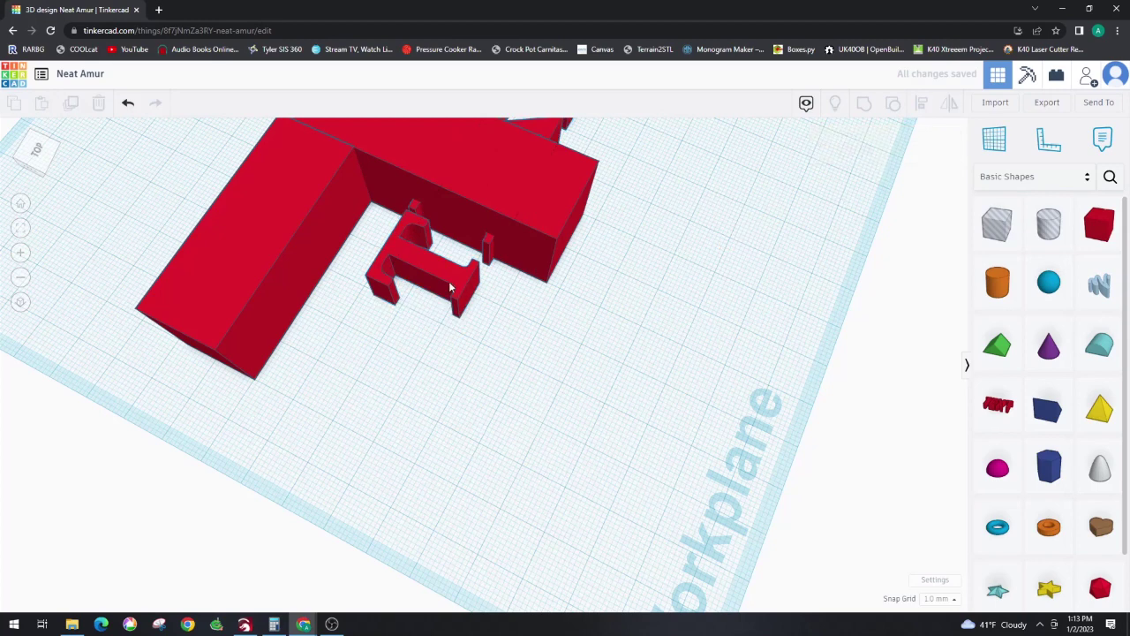
drag(449, 288, 746, 226)
mouse_move(727, 178)
mouse_down()
mouse_move(745, 194)
mouse_move(758, 255)
mouse_move(685, 168)
mouse_move(742, 194)
mouse_move(720, 188)
mouse_up()
drag(712, 361, 610, 424)
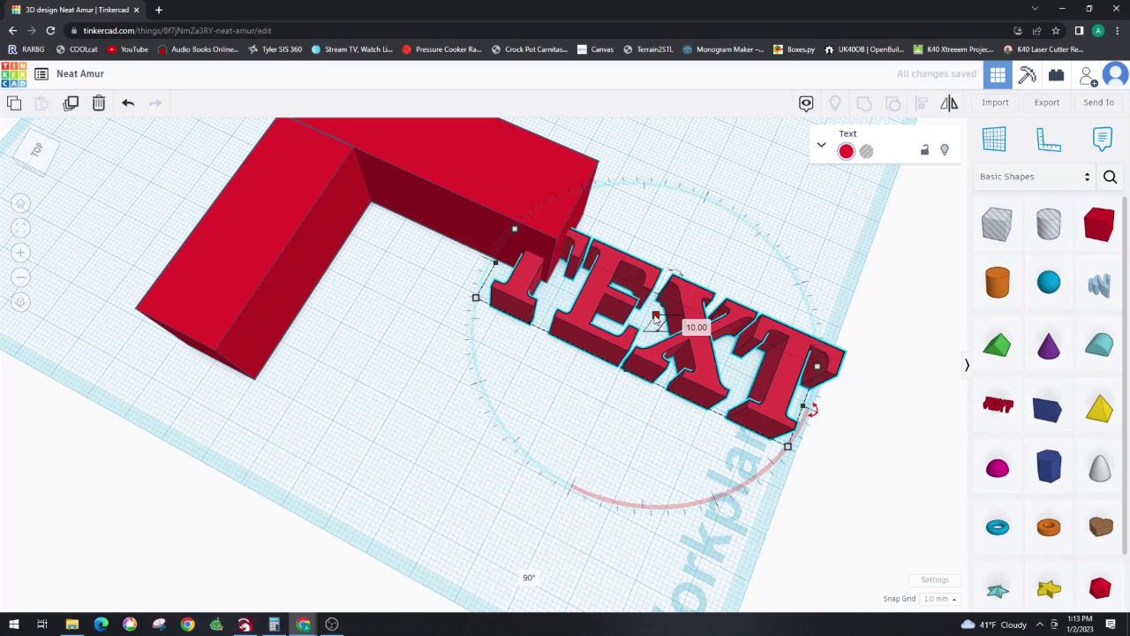
Step: Set the text's height to about 16.88 mm and nudge it into the long arm
drag(656, 318, 685, 345)
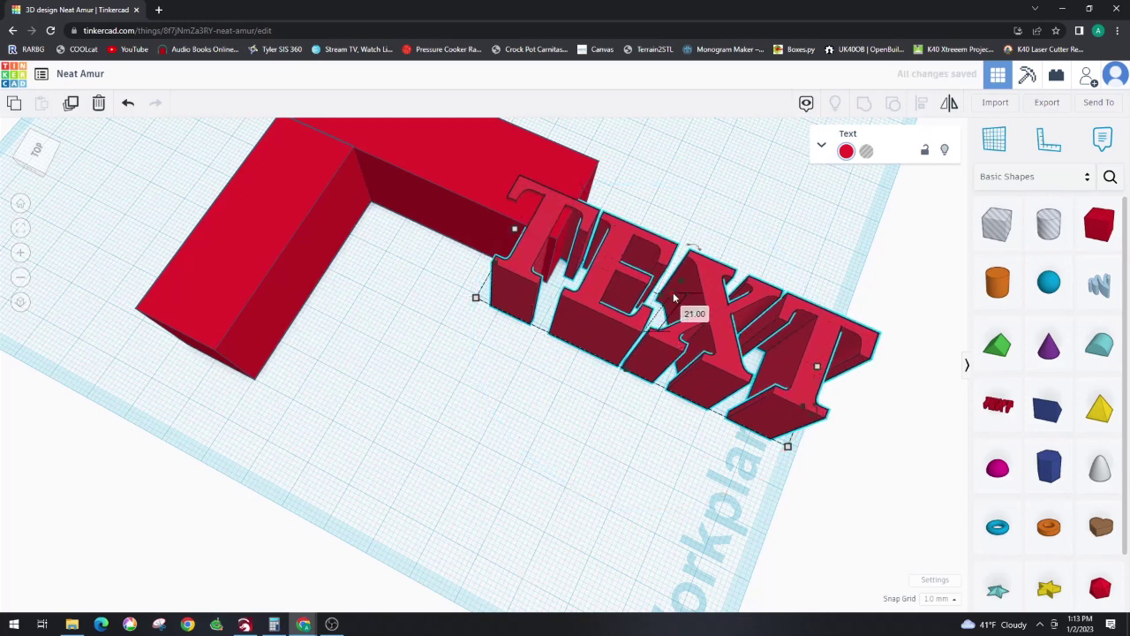
drag(673, 299, 673, 300)
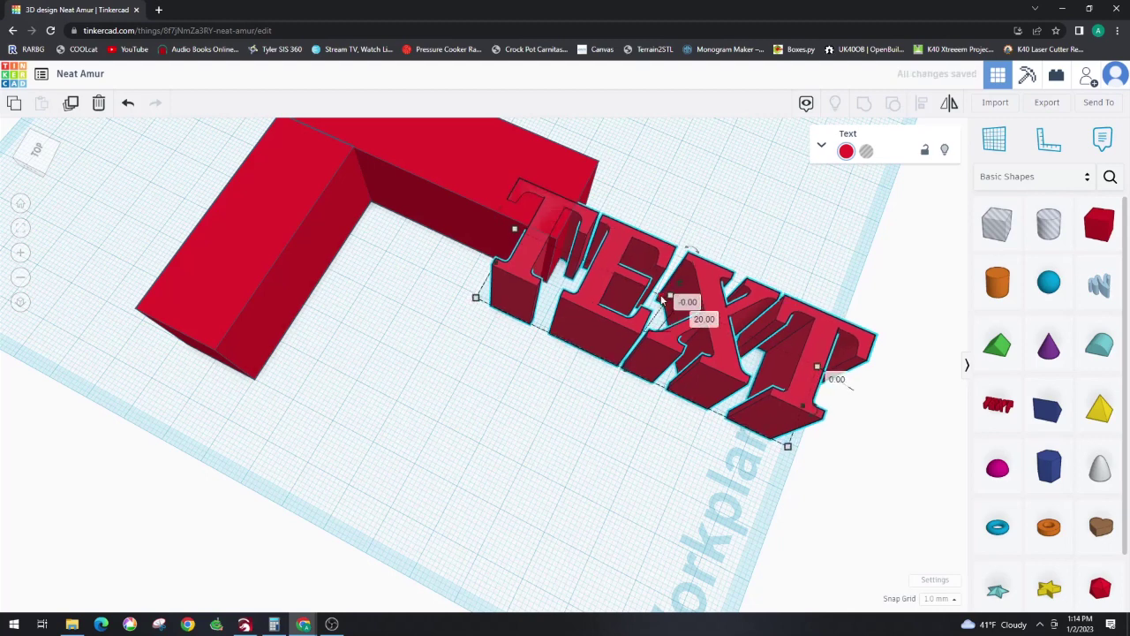
drag(662, 300, 558, 250)
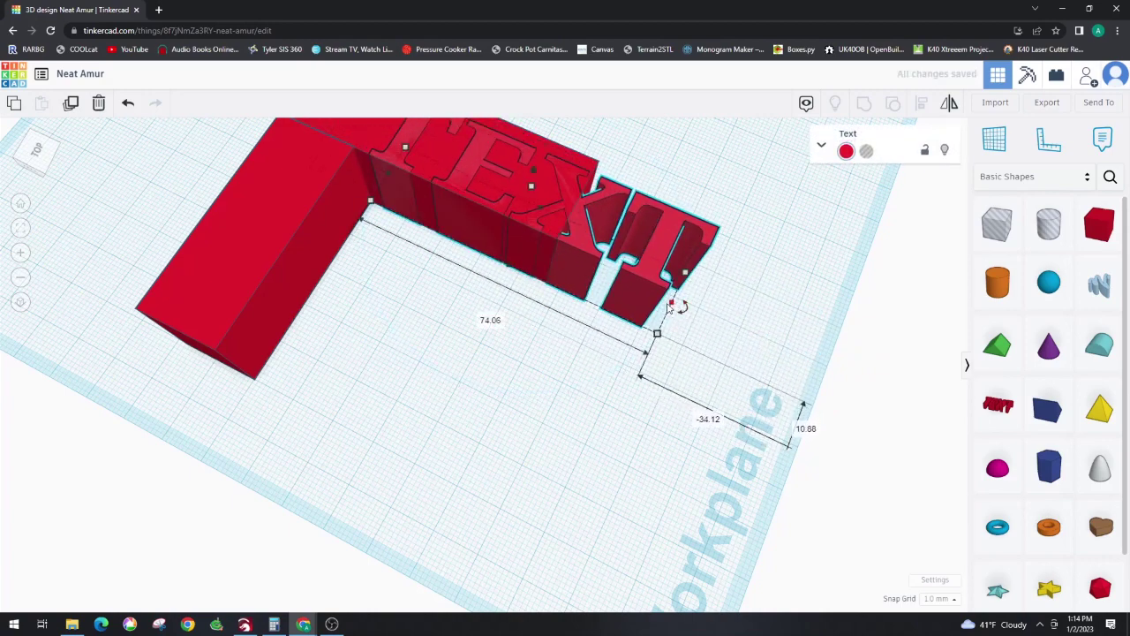
key(Left)
key(Left)
key(Left)
key(Left)
key(Left)
key(Left)
key(Left)
key(Left)
key(Left)
key(Left)
key(Left)
key(Left)
key(Left)
key(Left)
key(Left)
key(Left)
key(Left)
key(Left)
key(Left)
key(Left)
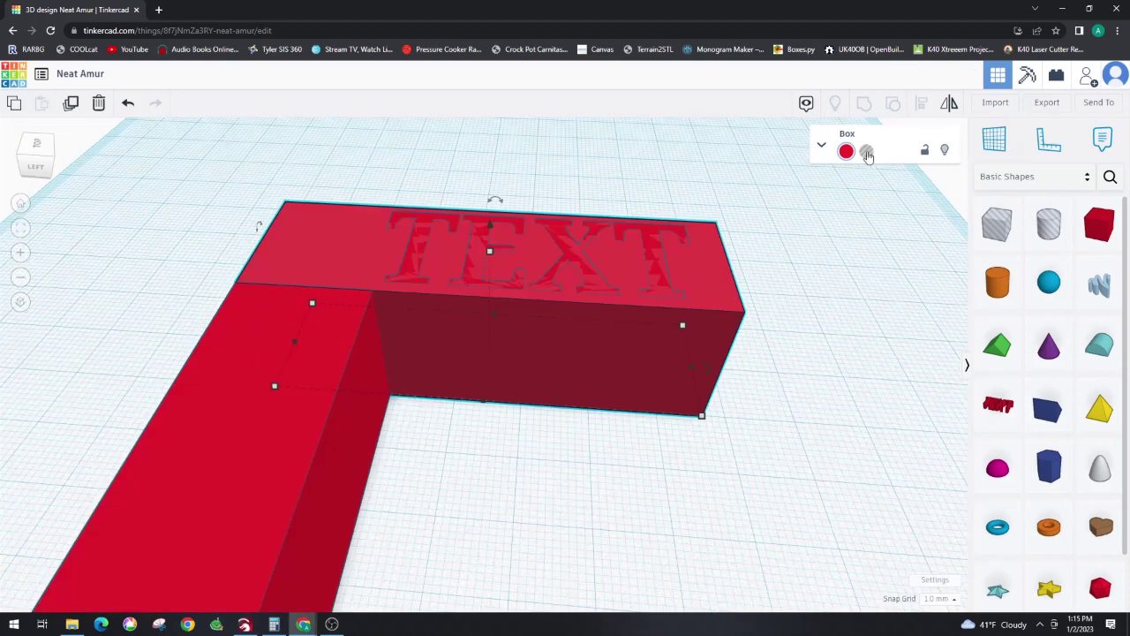
Step: Make the box around the letters a 20 mm-tall hole with the TEXT letters lowered inside
click(867, 151)
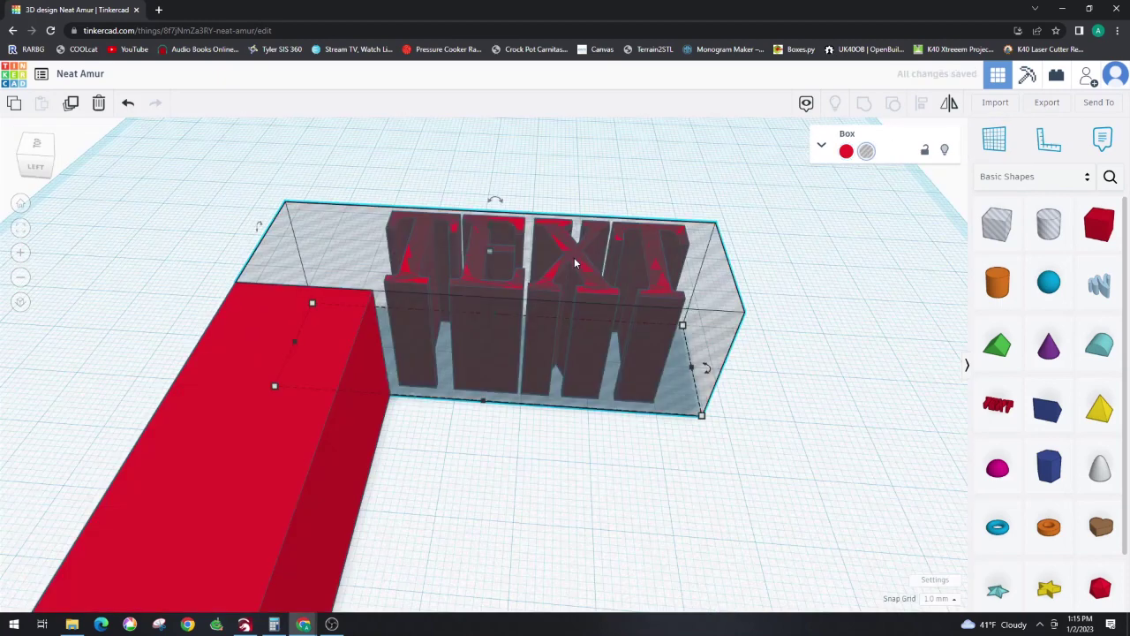
mouse_move(491, 250)
mouse_down()
mouse_move(491, 239)
mouse_move(493, 265)
mouse_up()
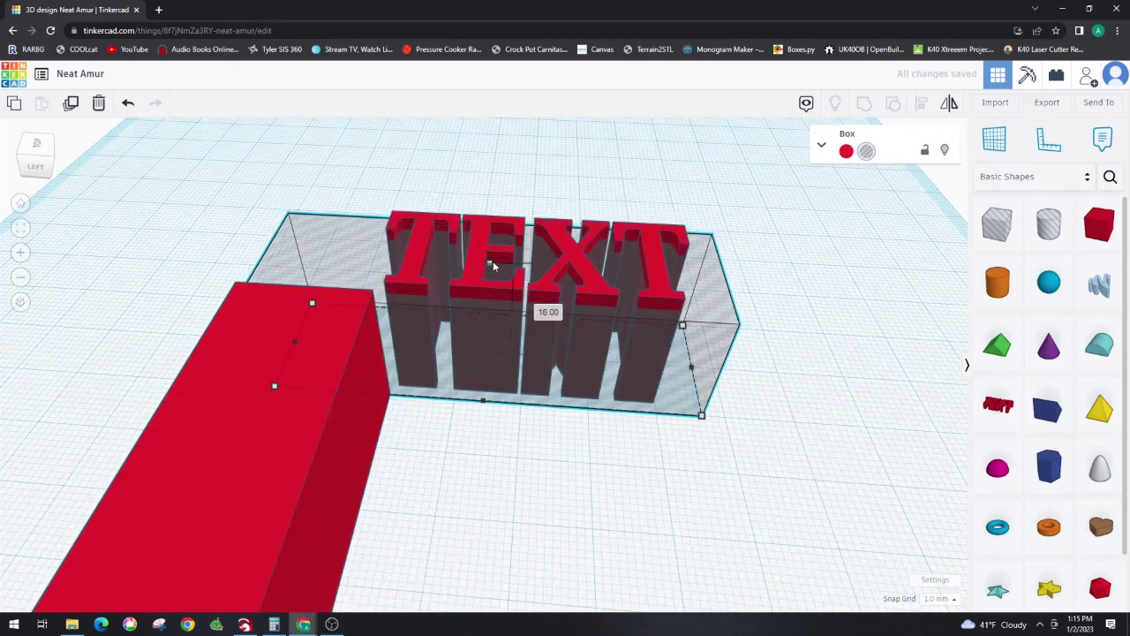
click(573, 262)
drag(535, 255, 535, 260)
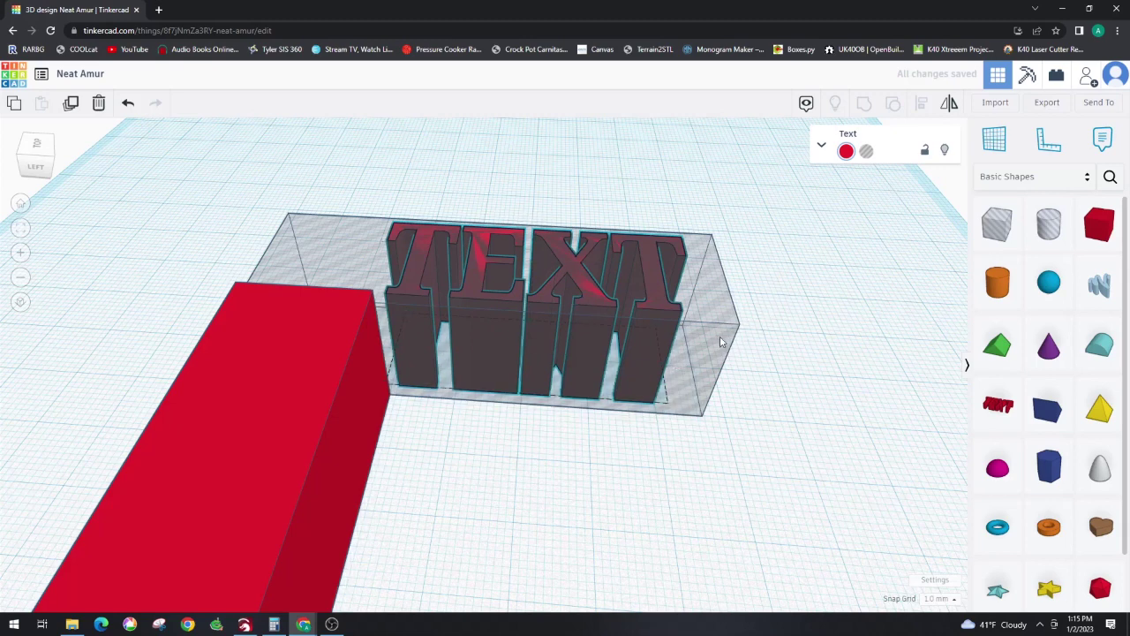
click(343, 265)
mouse_move(492, 262)
mouse_down()
mouse_move(493, 251)
mouse_move(490, 274)
mouse_up()
click(562, 280)
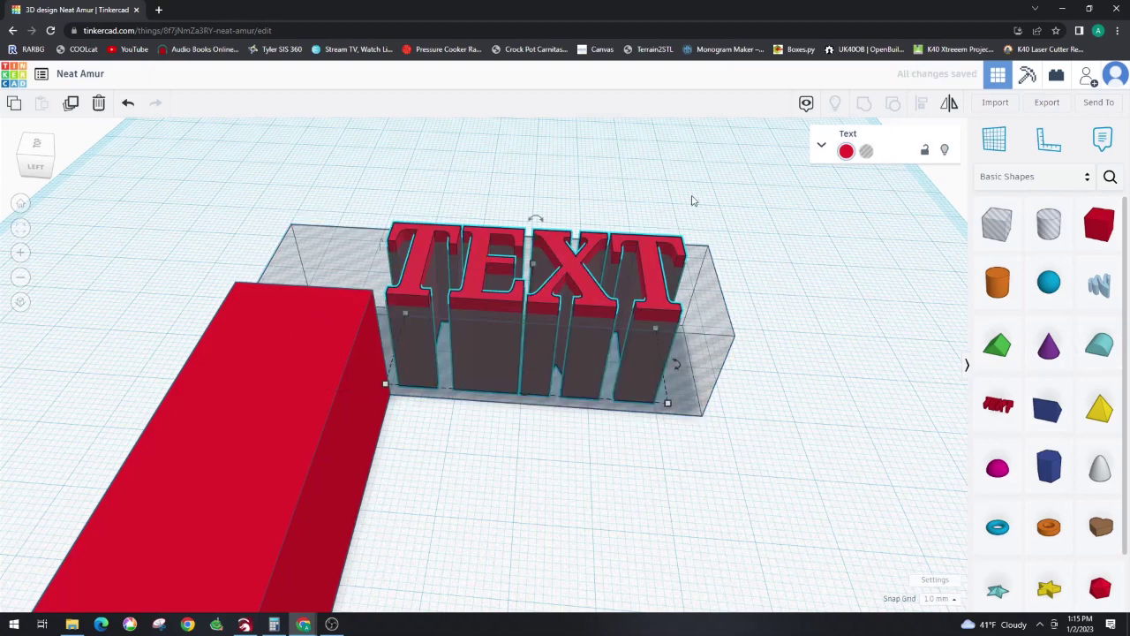
scroll(826, 194, up, 3)
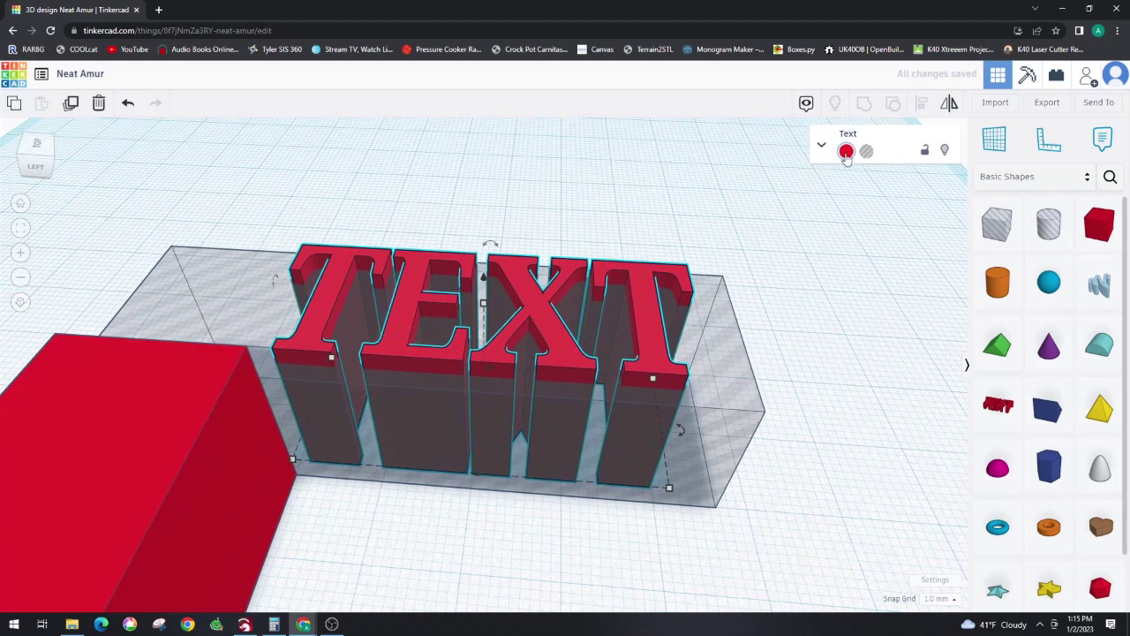
Step: Change the wording to 'BED >' and reduce the letters' height to about 2.97
click(822, 147)
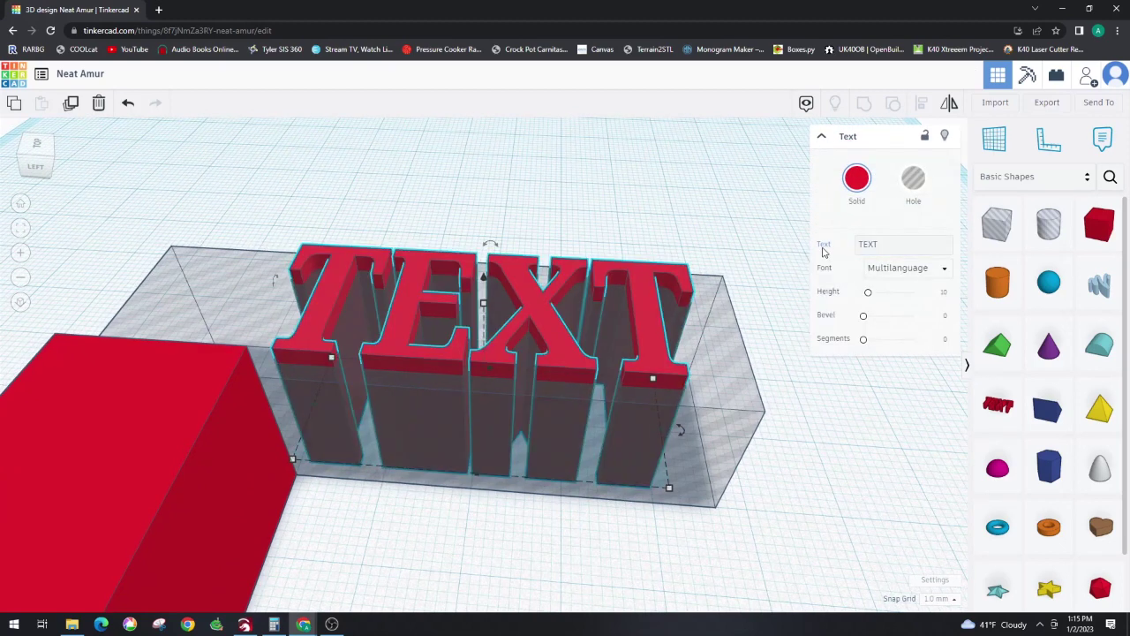
click(912, 245)
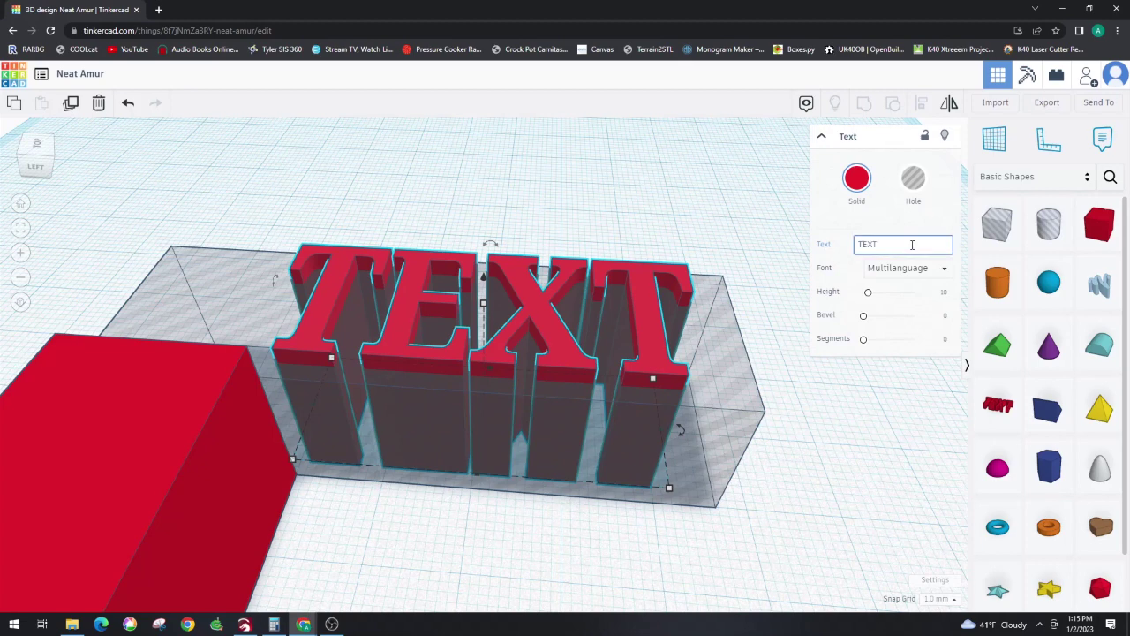
key(BackSpace)
key(BackSpace)
key(BackSpace)
text(BE)
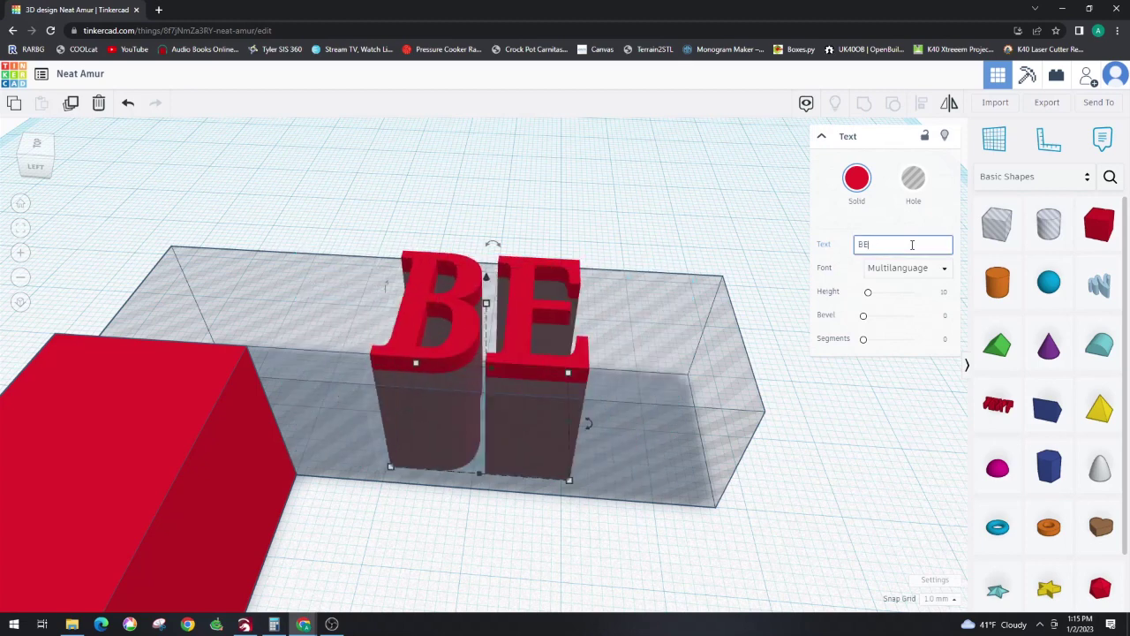
text(D >)
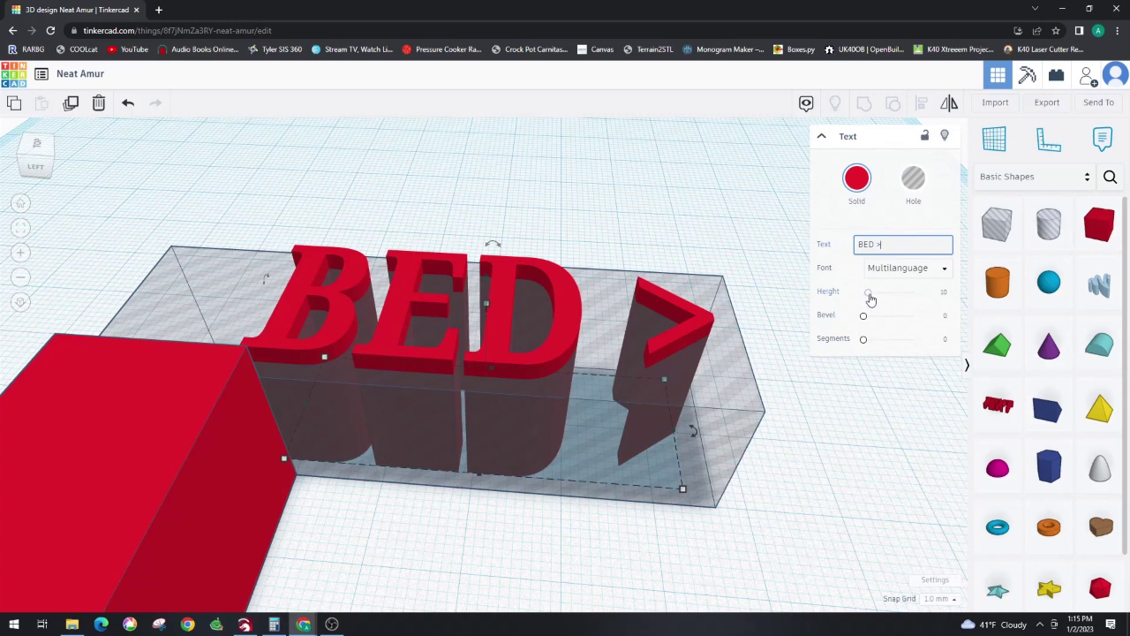
drag(870, 297, 863, 341)
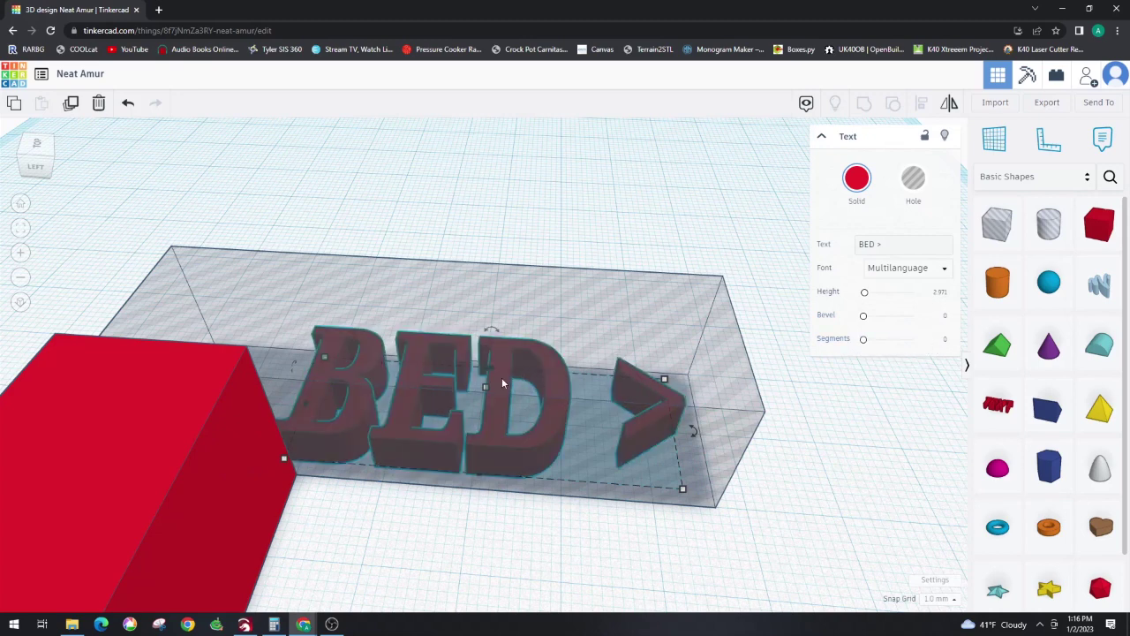
Step: Flatten the surrounding hole box into a thin slab beneath the letters
click(518, 444)
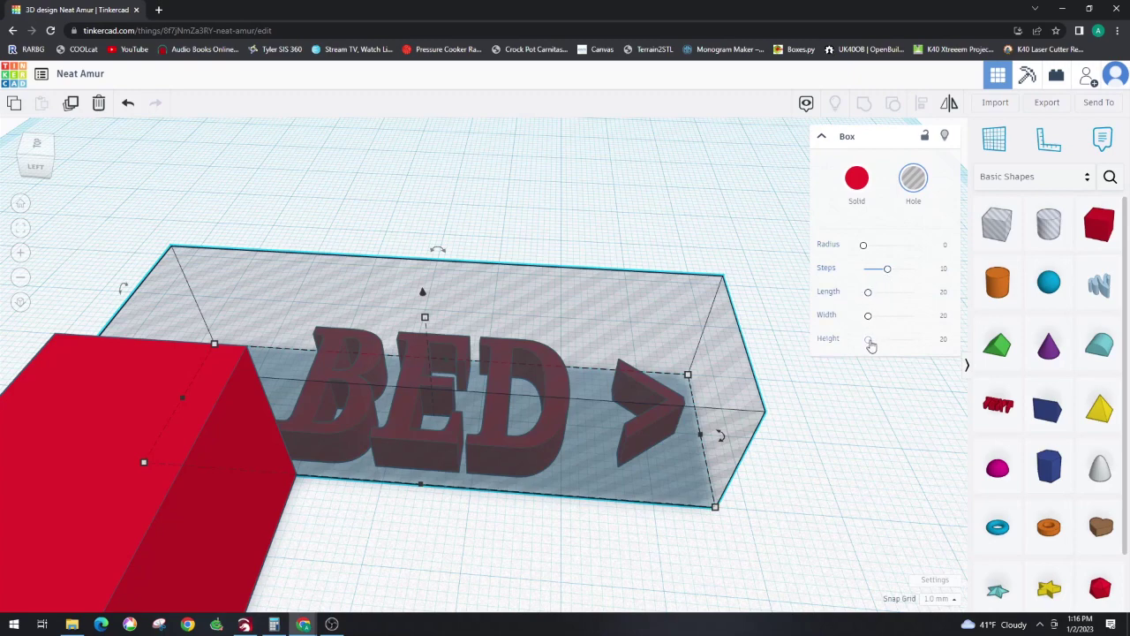
drag(869, 339, 864, 341)
click(415, 388)
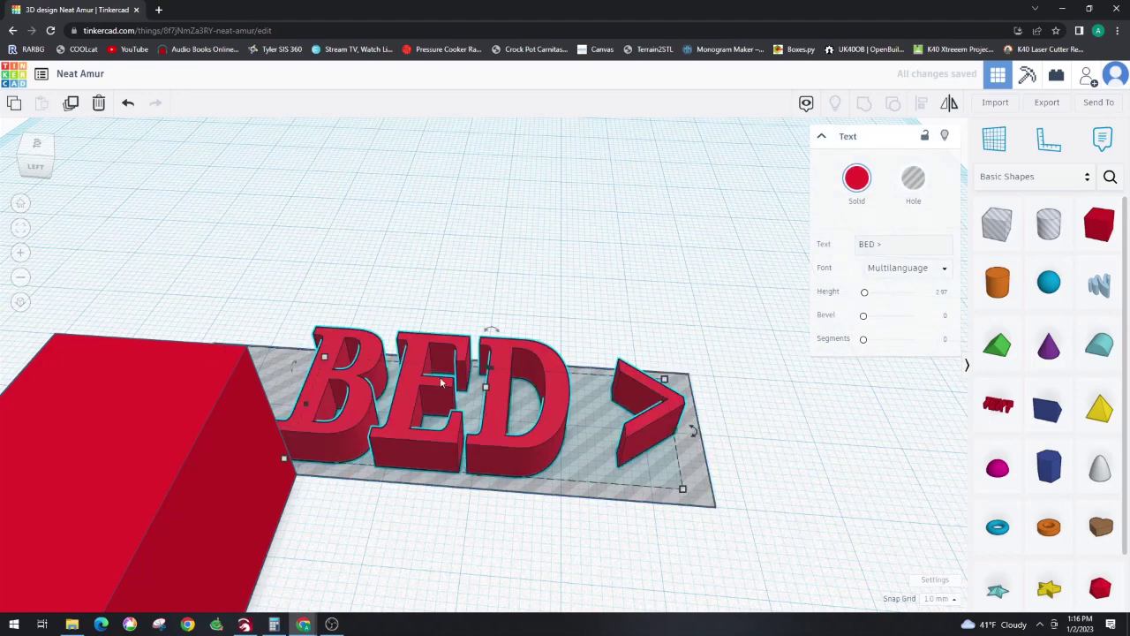
Step: Raise the box around the letters to about 21.93 mm and make it solid red
drag(487, 389, 486, 263)
click(664, 477)
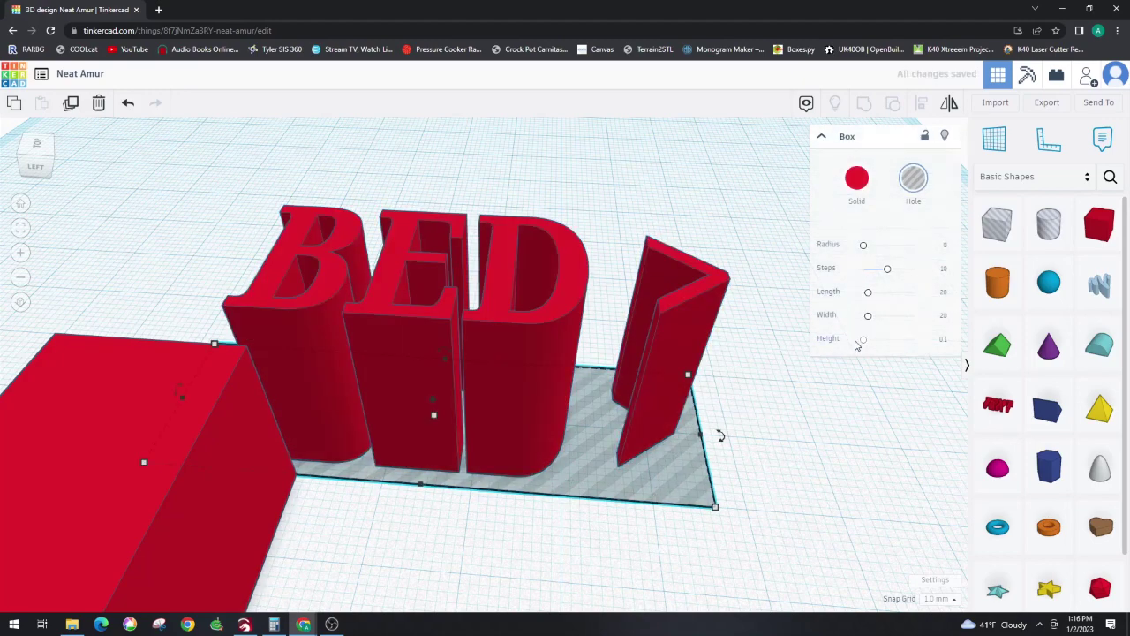
drag(862, 344, 868, 341)
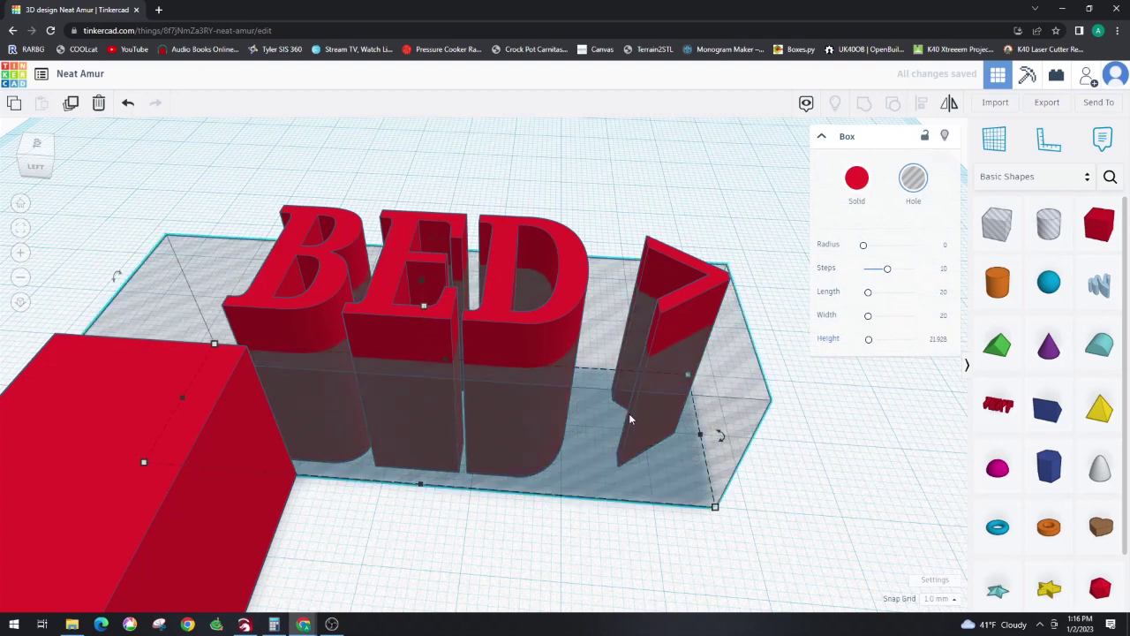
drag(424, 306, 430, 292)
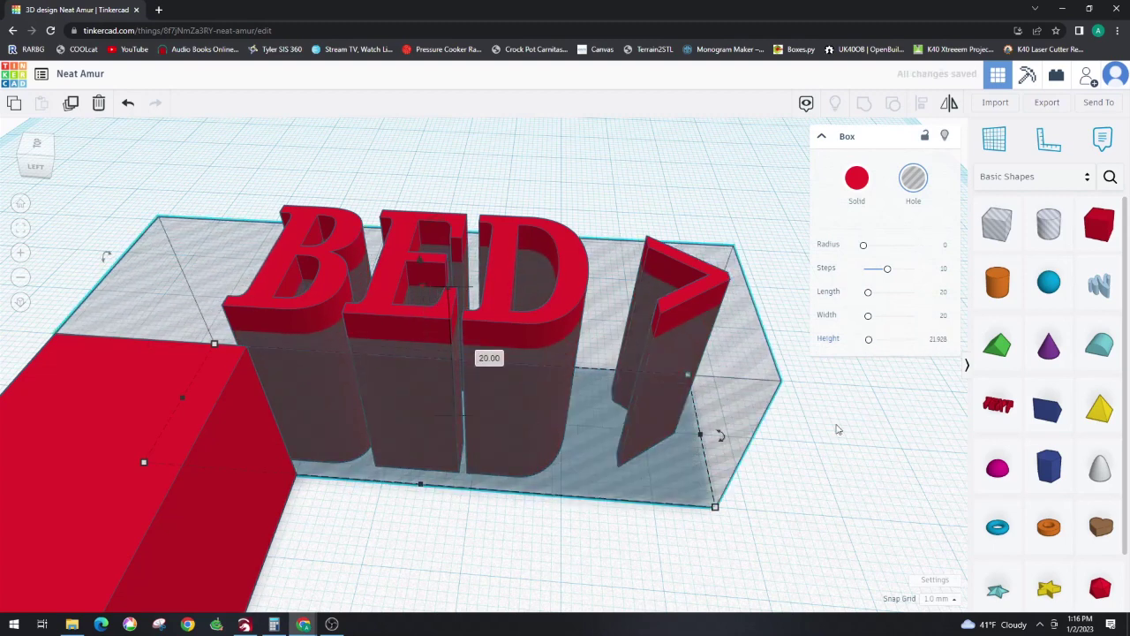
click(857, 178)
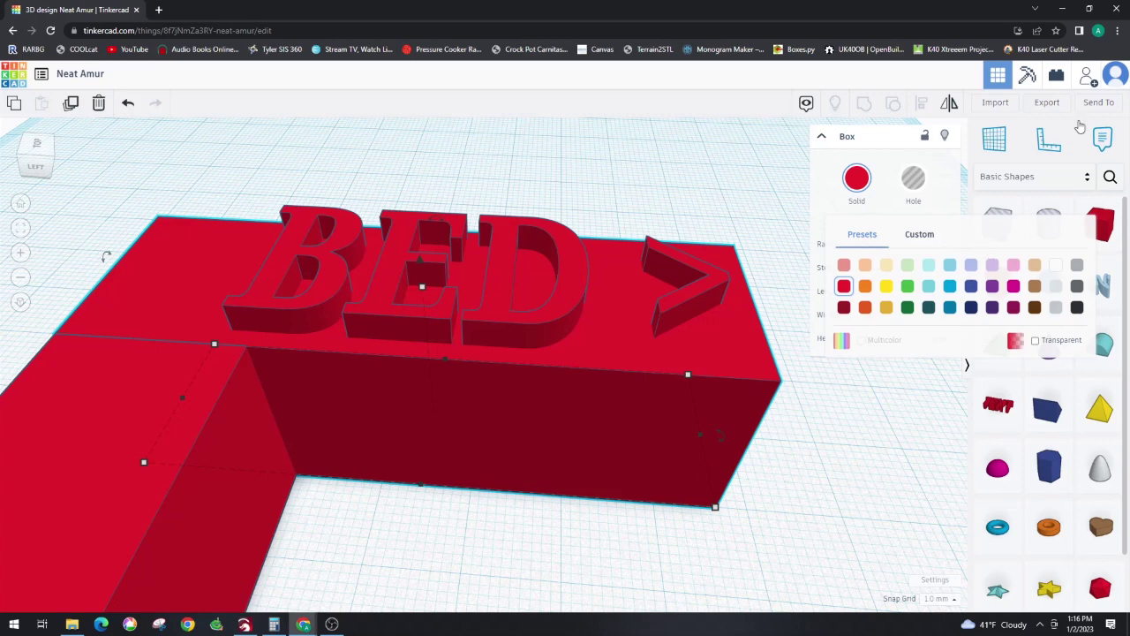
Step: Try lowering the BED > text into the block, then undo the move
click(509, 288)
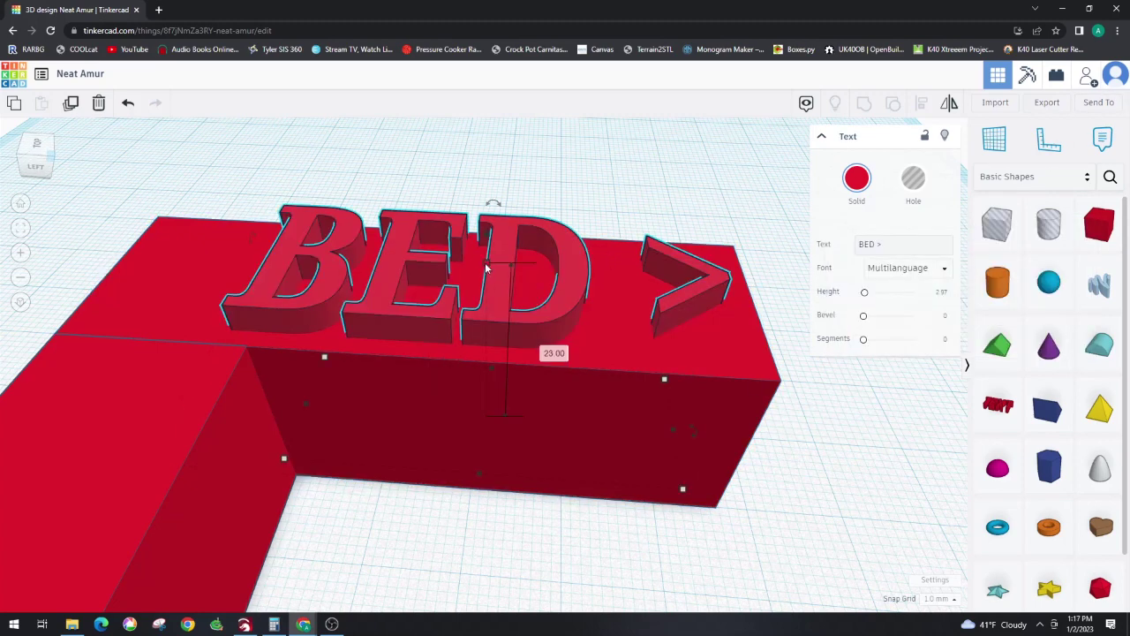
drag(486, 267, 486, 279)
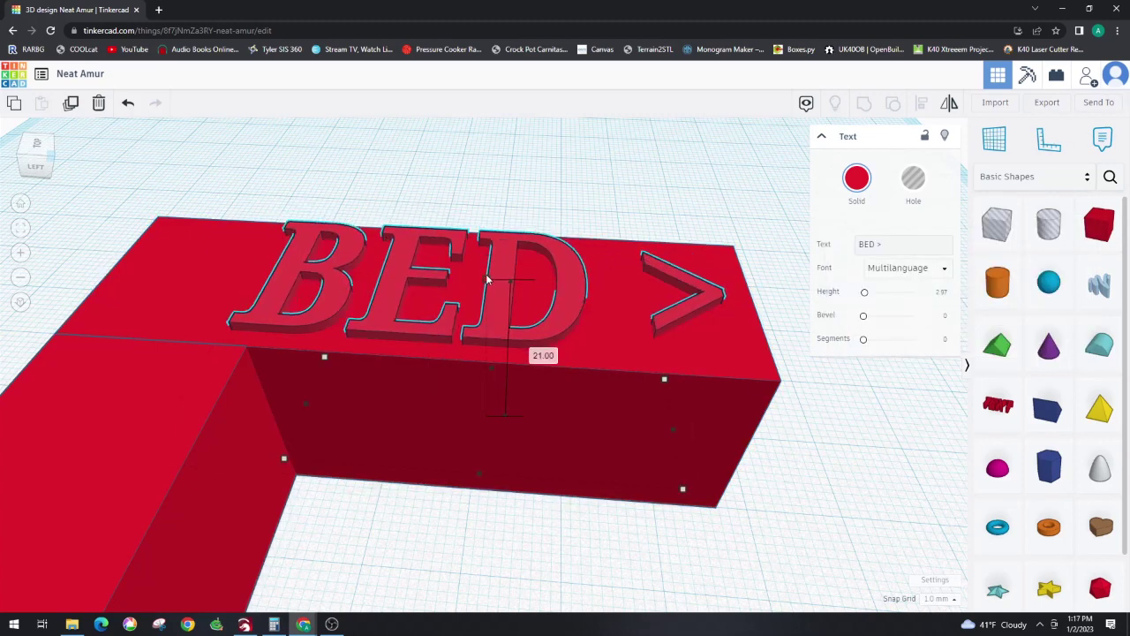
key(ctrl+z)
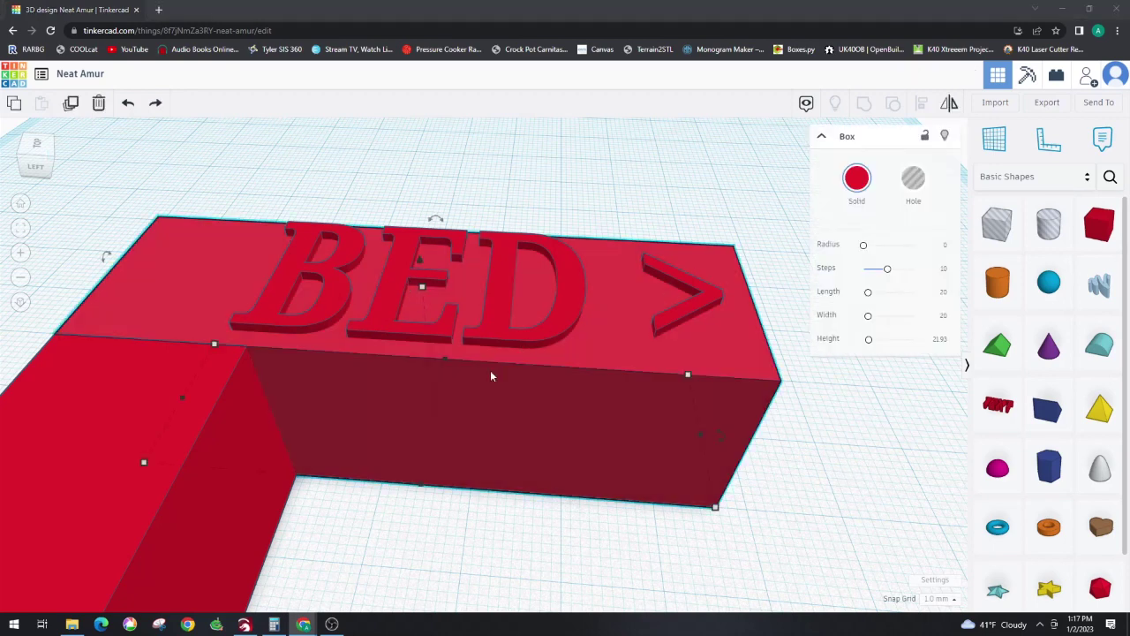
Step: Group the L arm, main block and BED > text into one gauge and view it from above
click(76, 382)
shift+click(334, 295)
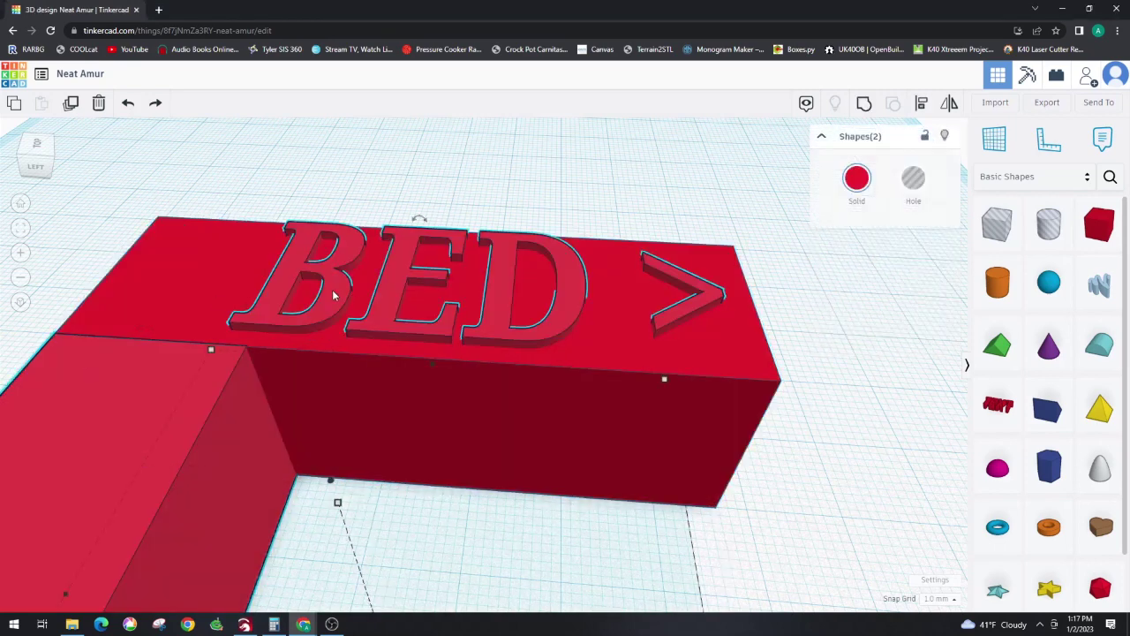
shift+click(165, 304)
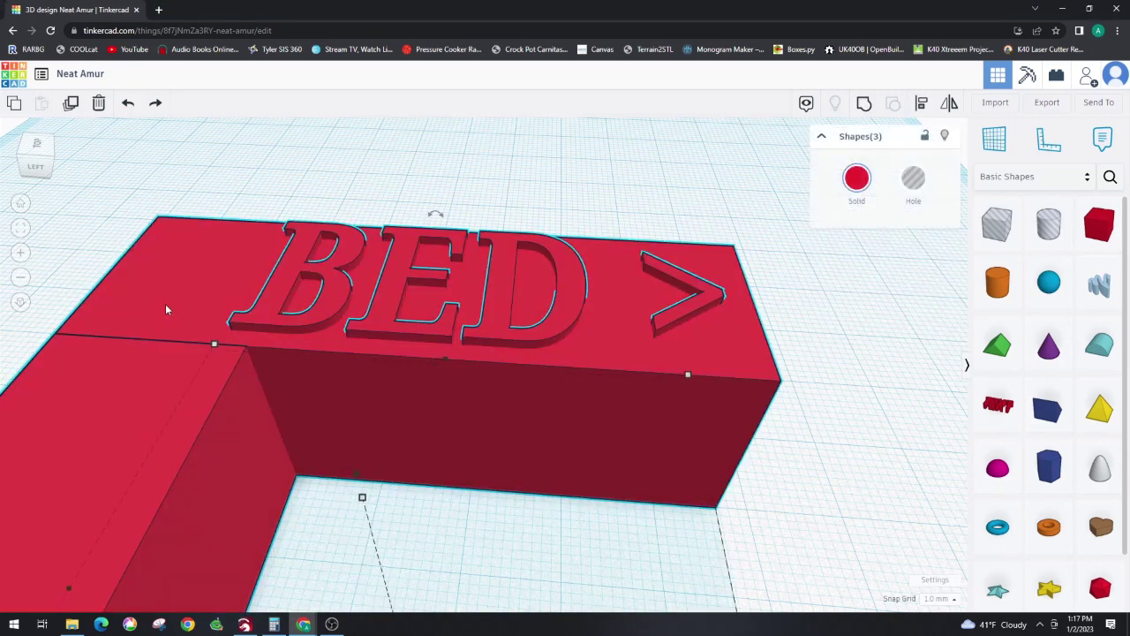
click(864, 103)
click(858, 325)
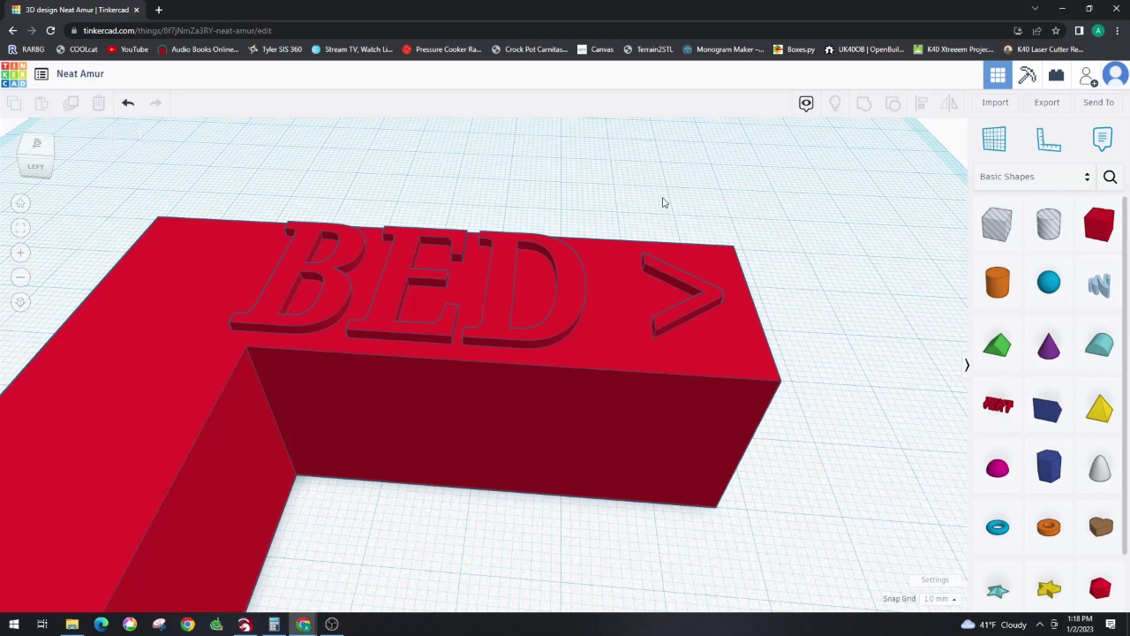
key(ctrl+z)
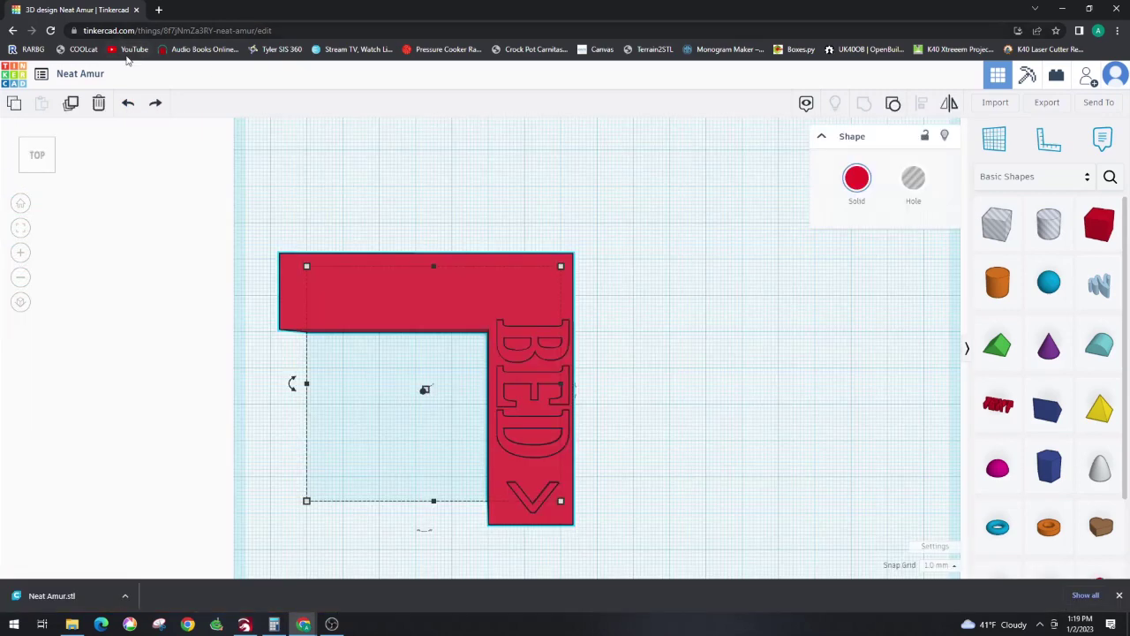
Step: Rename the design 'Laser Focus Gauge' and download it as an STL file
click(68, 76)
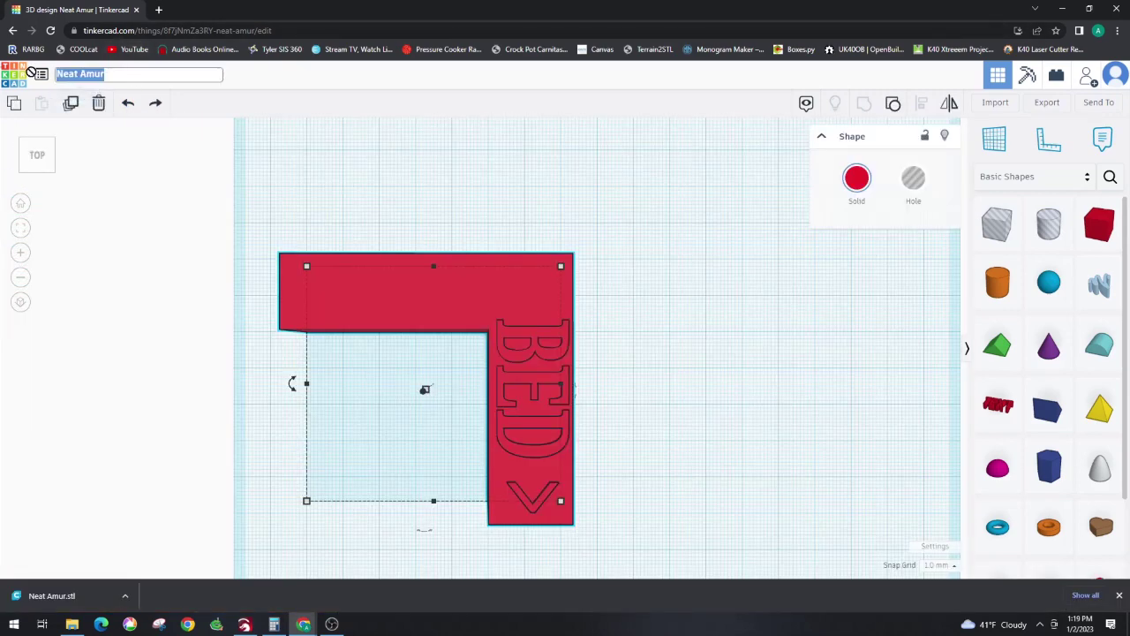
text(Focus)
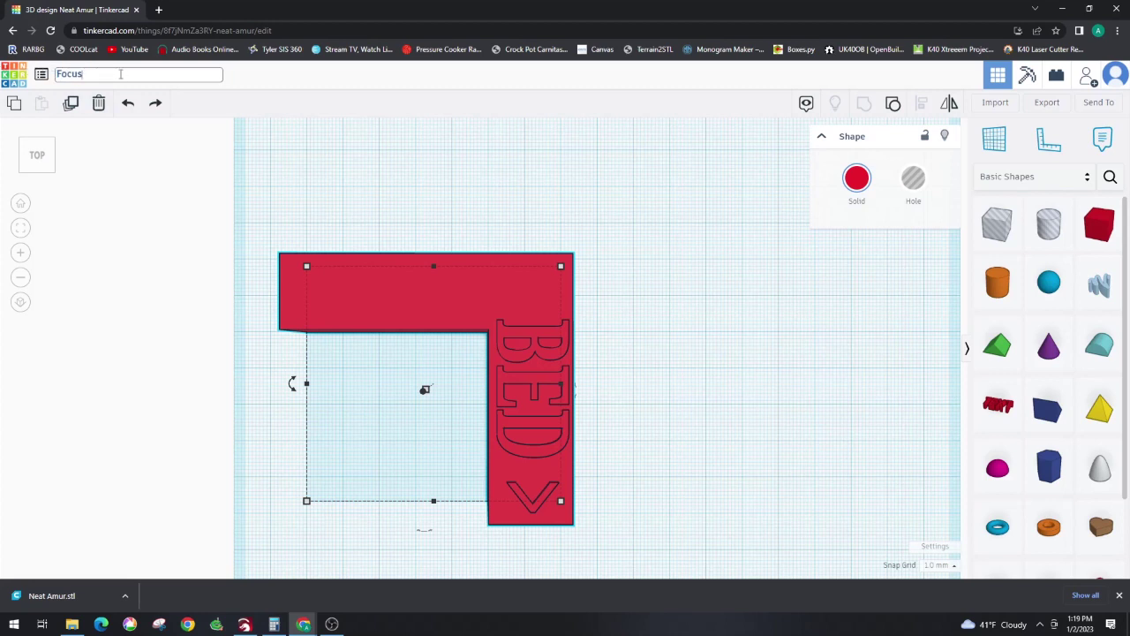
text(oo)
key(BackSpace)
key(BackSpace)
key(BackSpace)
text(4)
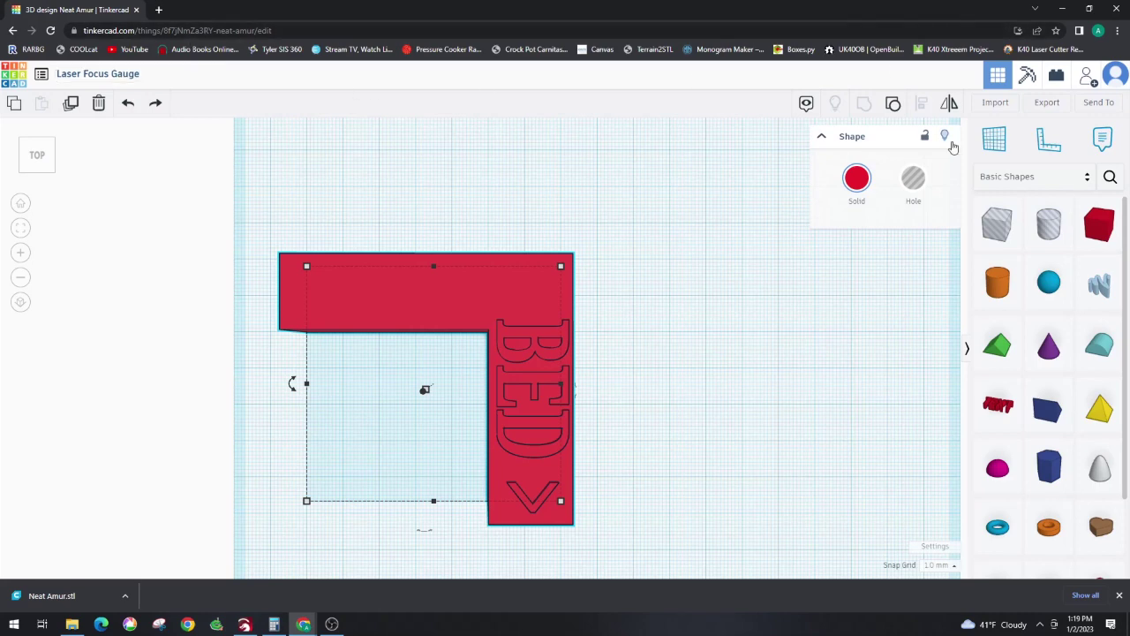
click(1047, 103)
click(616, 309)
click(1044, 103)
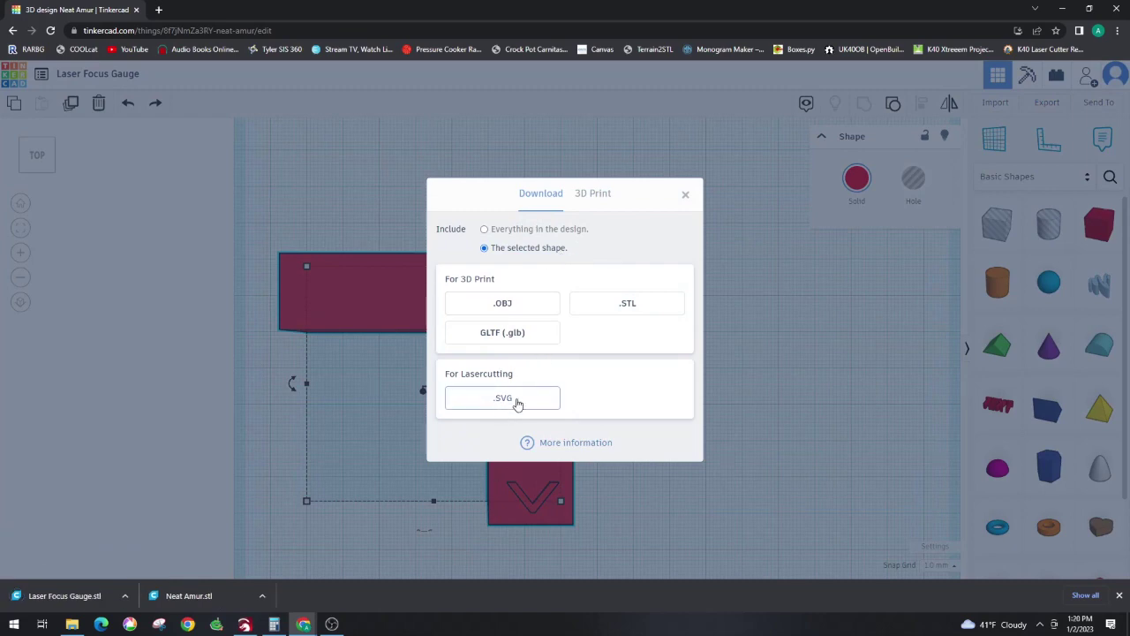
Step: Load the Laser Focus Gauge STL from the Downloads folder into Cura
click(685, 198)
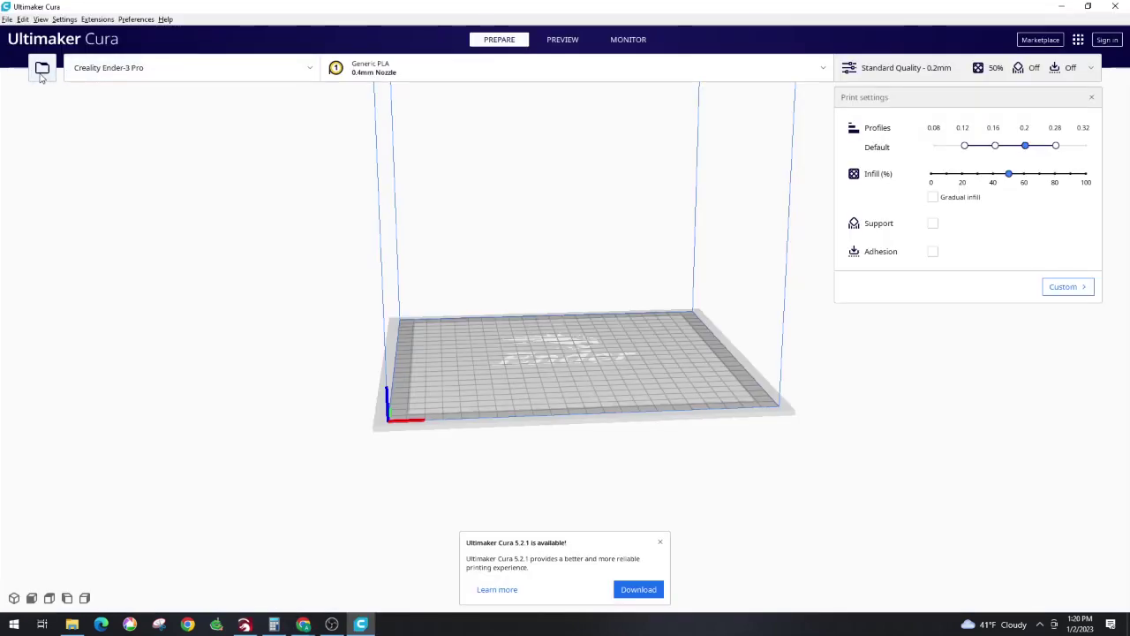
click(40, 74)
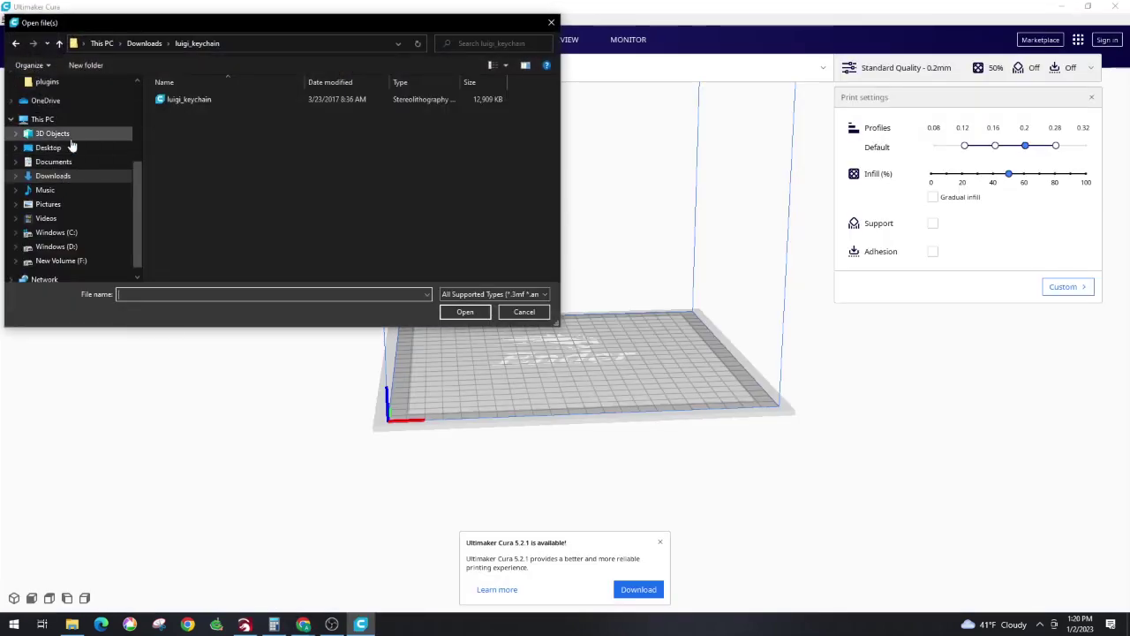
click(51, 159)
click(49, 147)
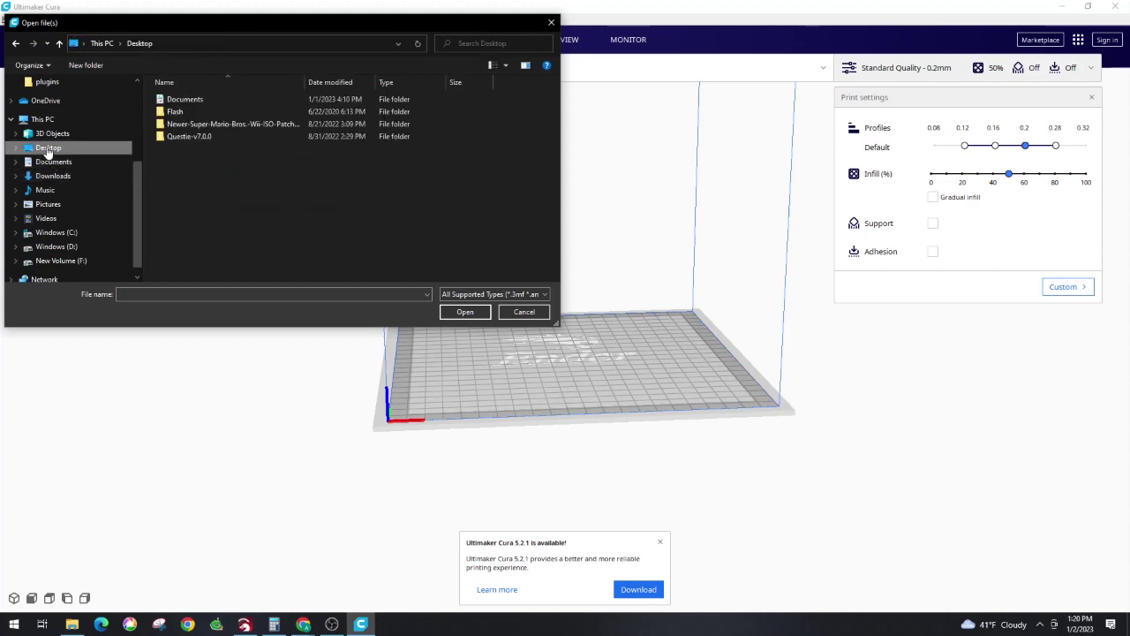
click(52, 133)
scroll(57, 185, up, 3)
scroll(57, 185, up, 2)
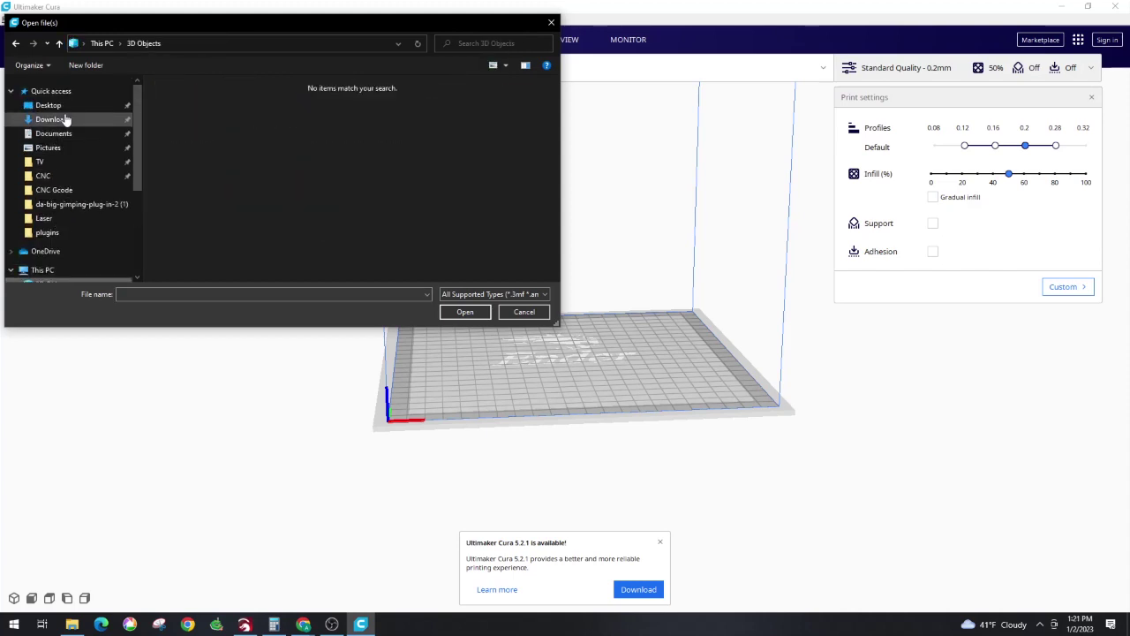
click(62, 118)
double_click(203, 129)
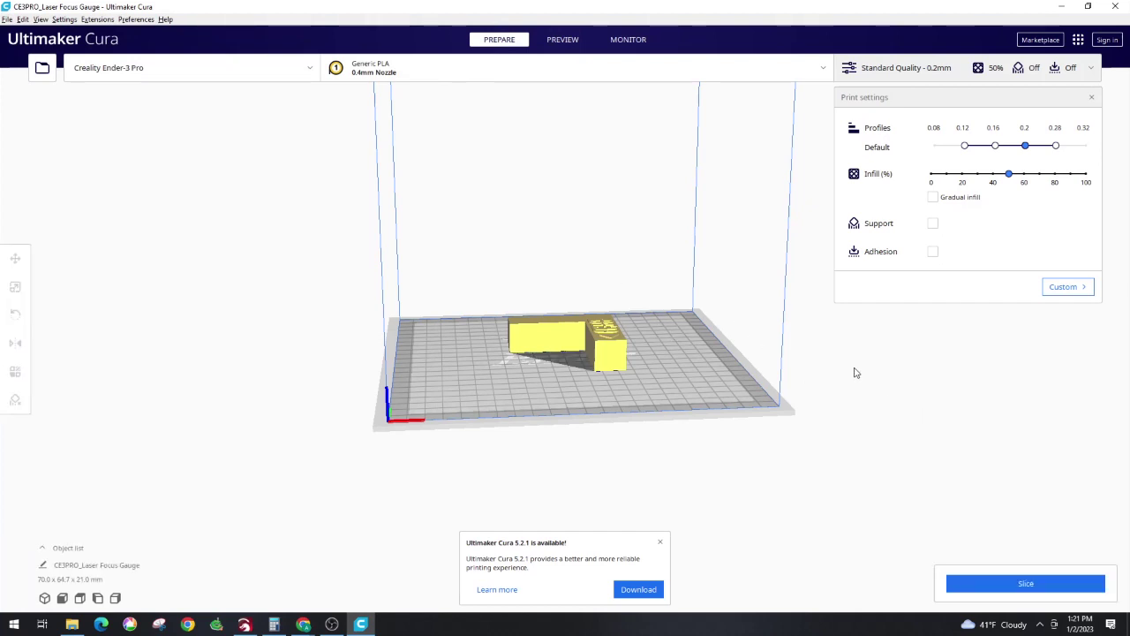
Step: Also open the newer Laser Focus Gauge (1) file
right_drag(683, 352, 624, 349)
scroll(671, 355, up, 5)
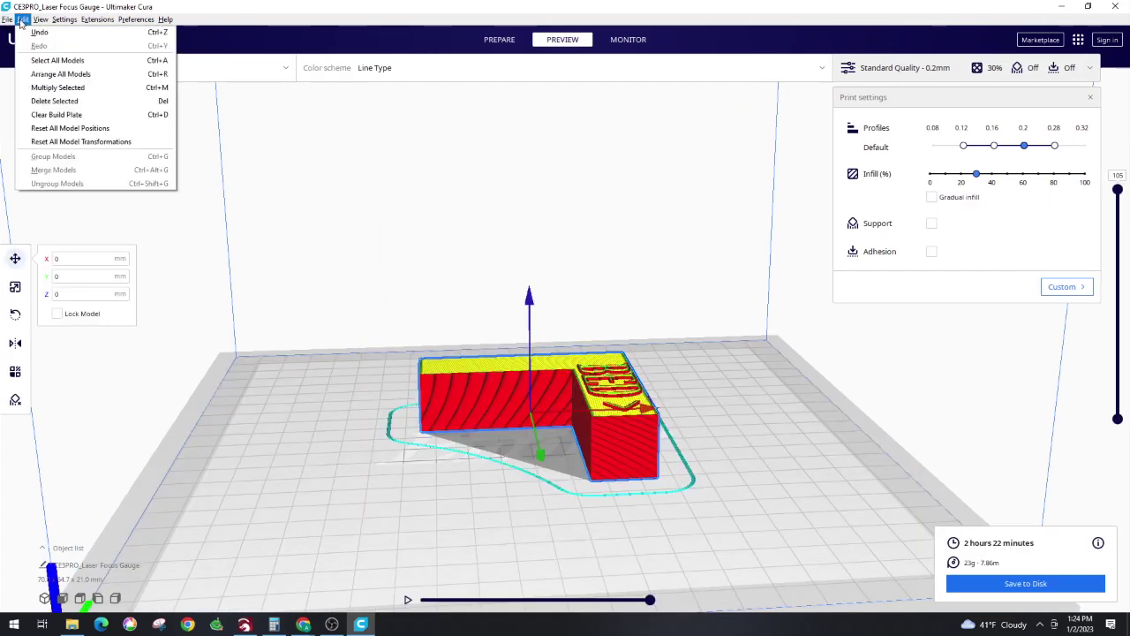
click(31, 35)
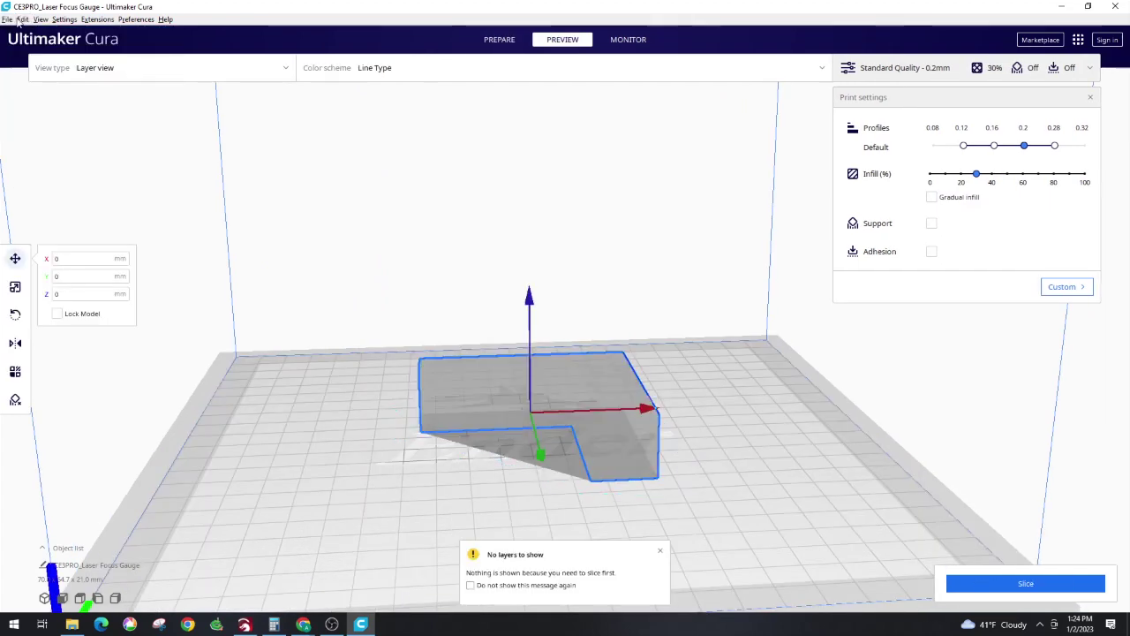
click(18, 20)
click(35, 42)
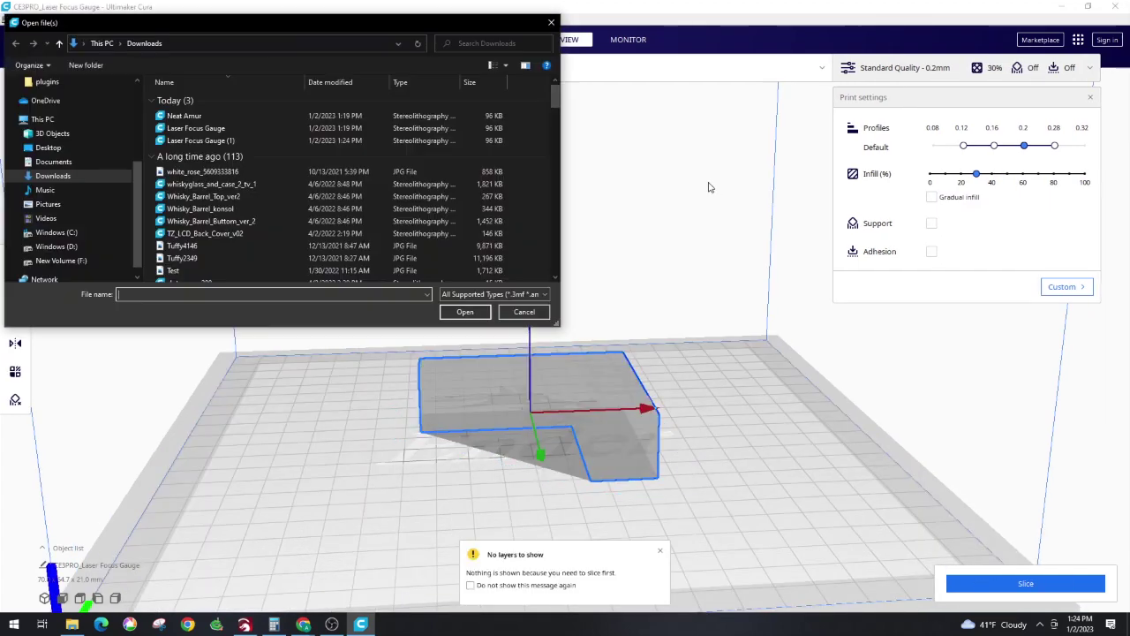
double_click(200, 140)
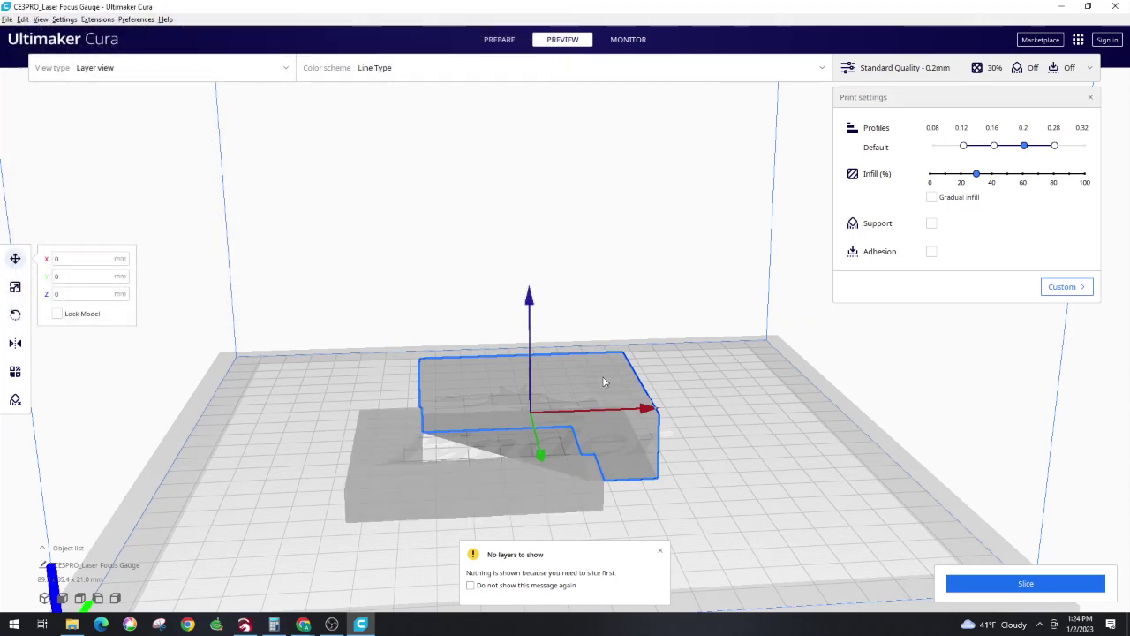
Step: Delete the extra gauge, leaving a single model on the Ender-3 Pro bed
click(499, 40)
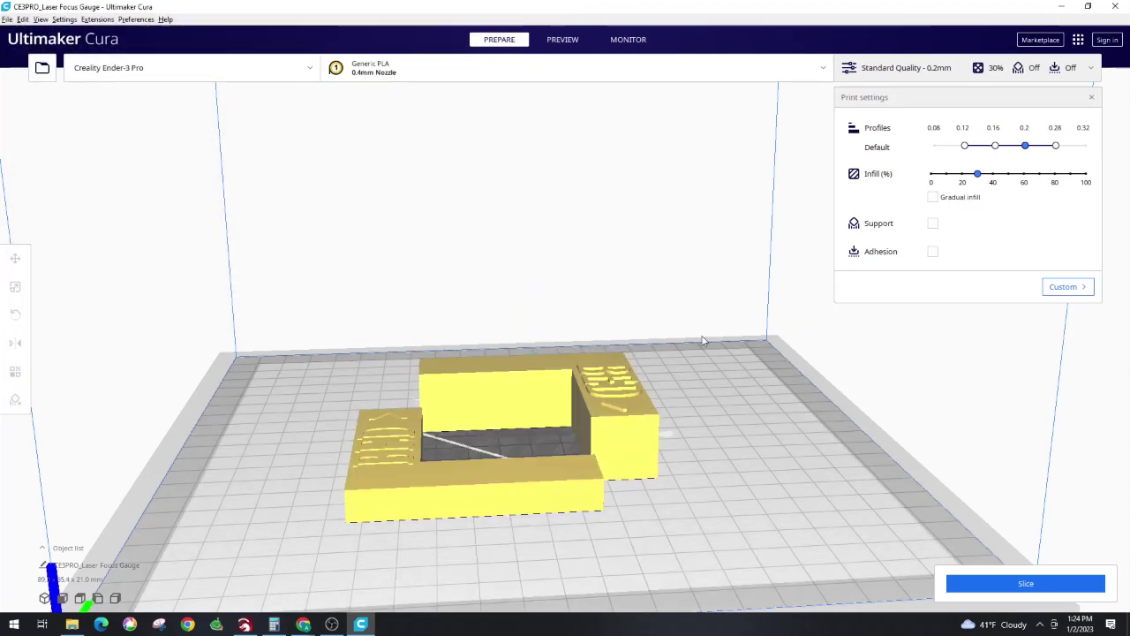
click(640, 387)
key(Delete)
click(512, 468)
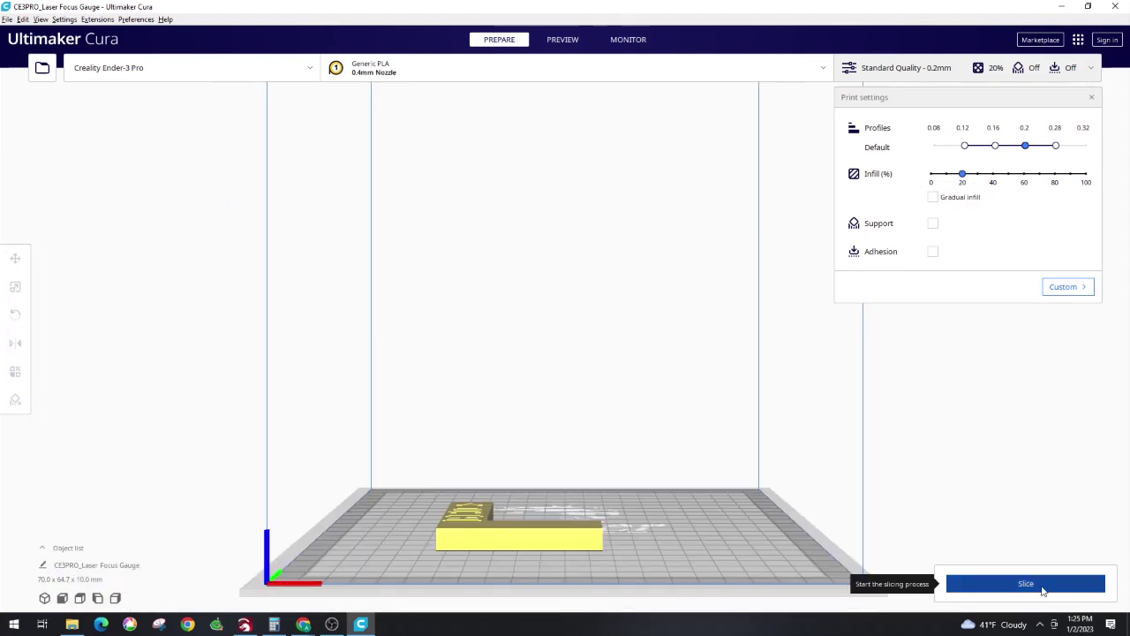
Step: Slice the gauge (1 hour 12 minutes, 11 g) and preview its lower layers
click(1043, 586)
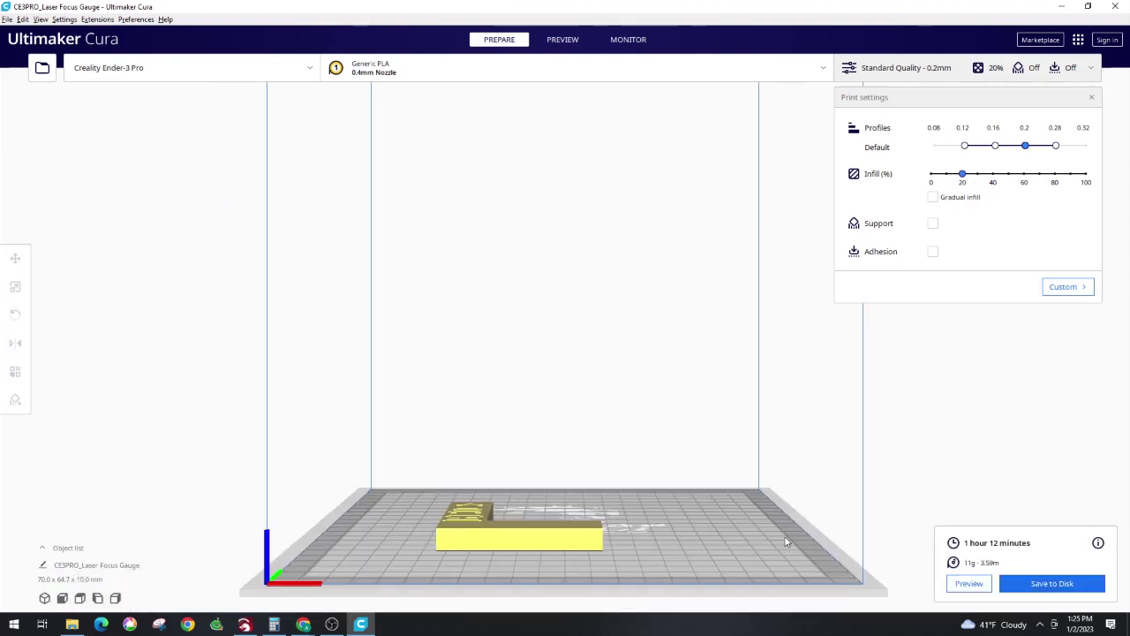
click(569, 42)
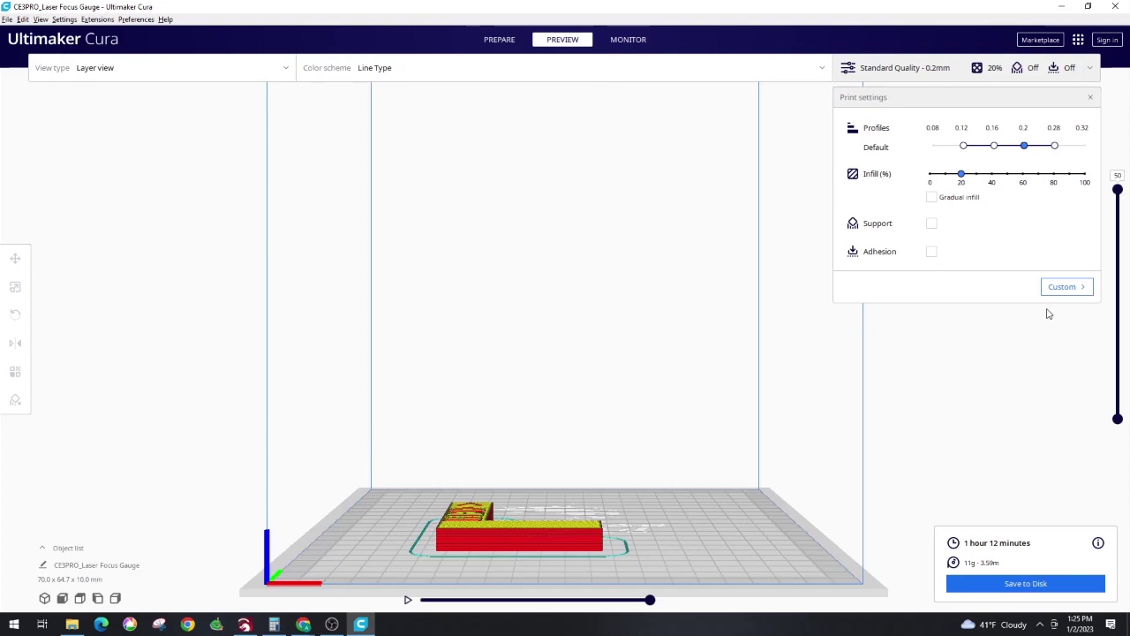
mouse_move(1117, 190)
mouse_down()
mouse_move(1126, 417)
mouse_move(1118, 189)
mouse_up()
Step: Save the G-code as CE3PRO_Laser Focus Gauge.gcode in D:/3d Prints and minimize Cura
click(1025, 585)
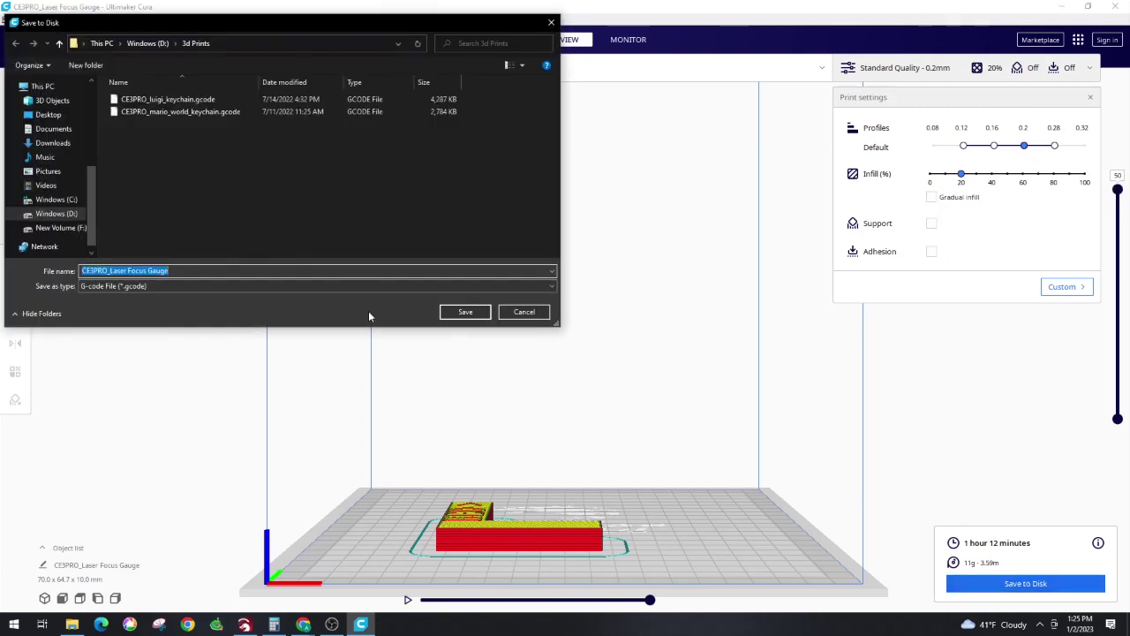
click(468, 314)
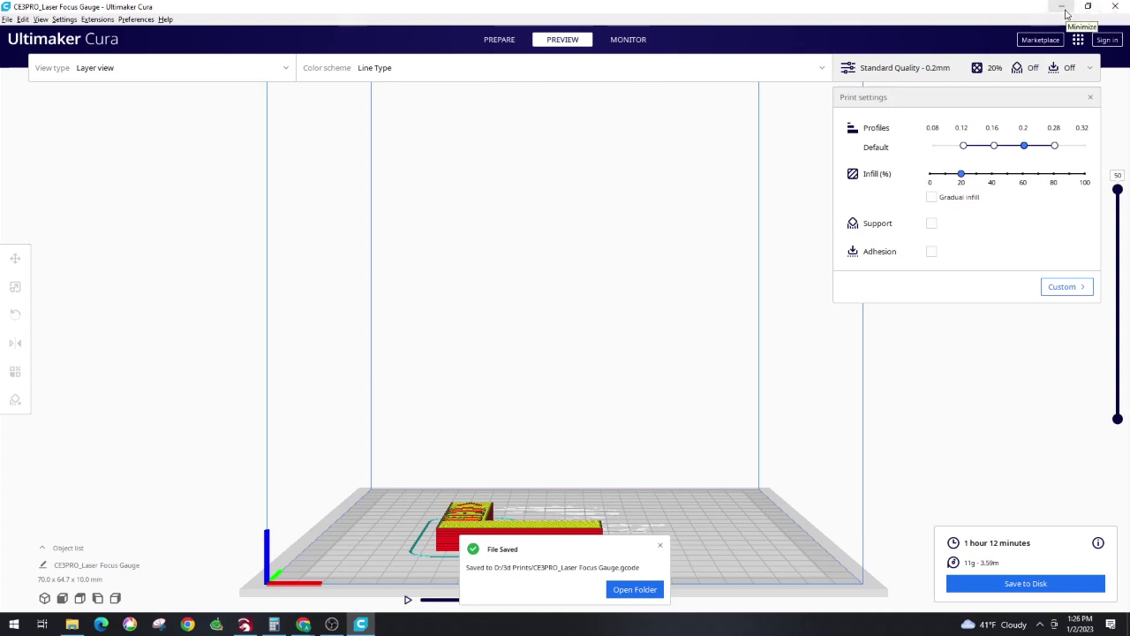
click(1063, 7)
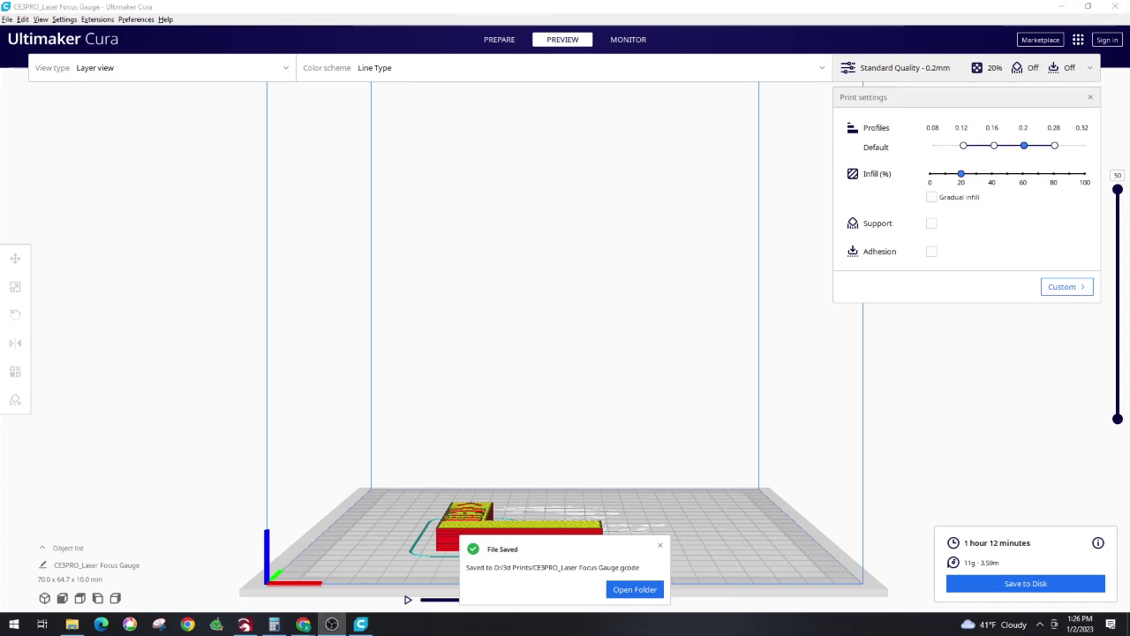